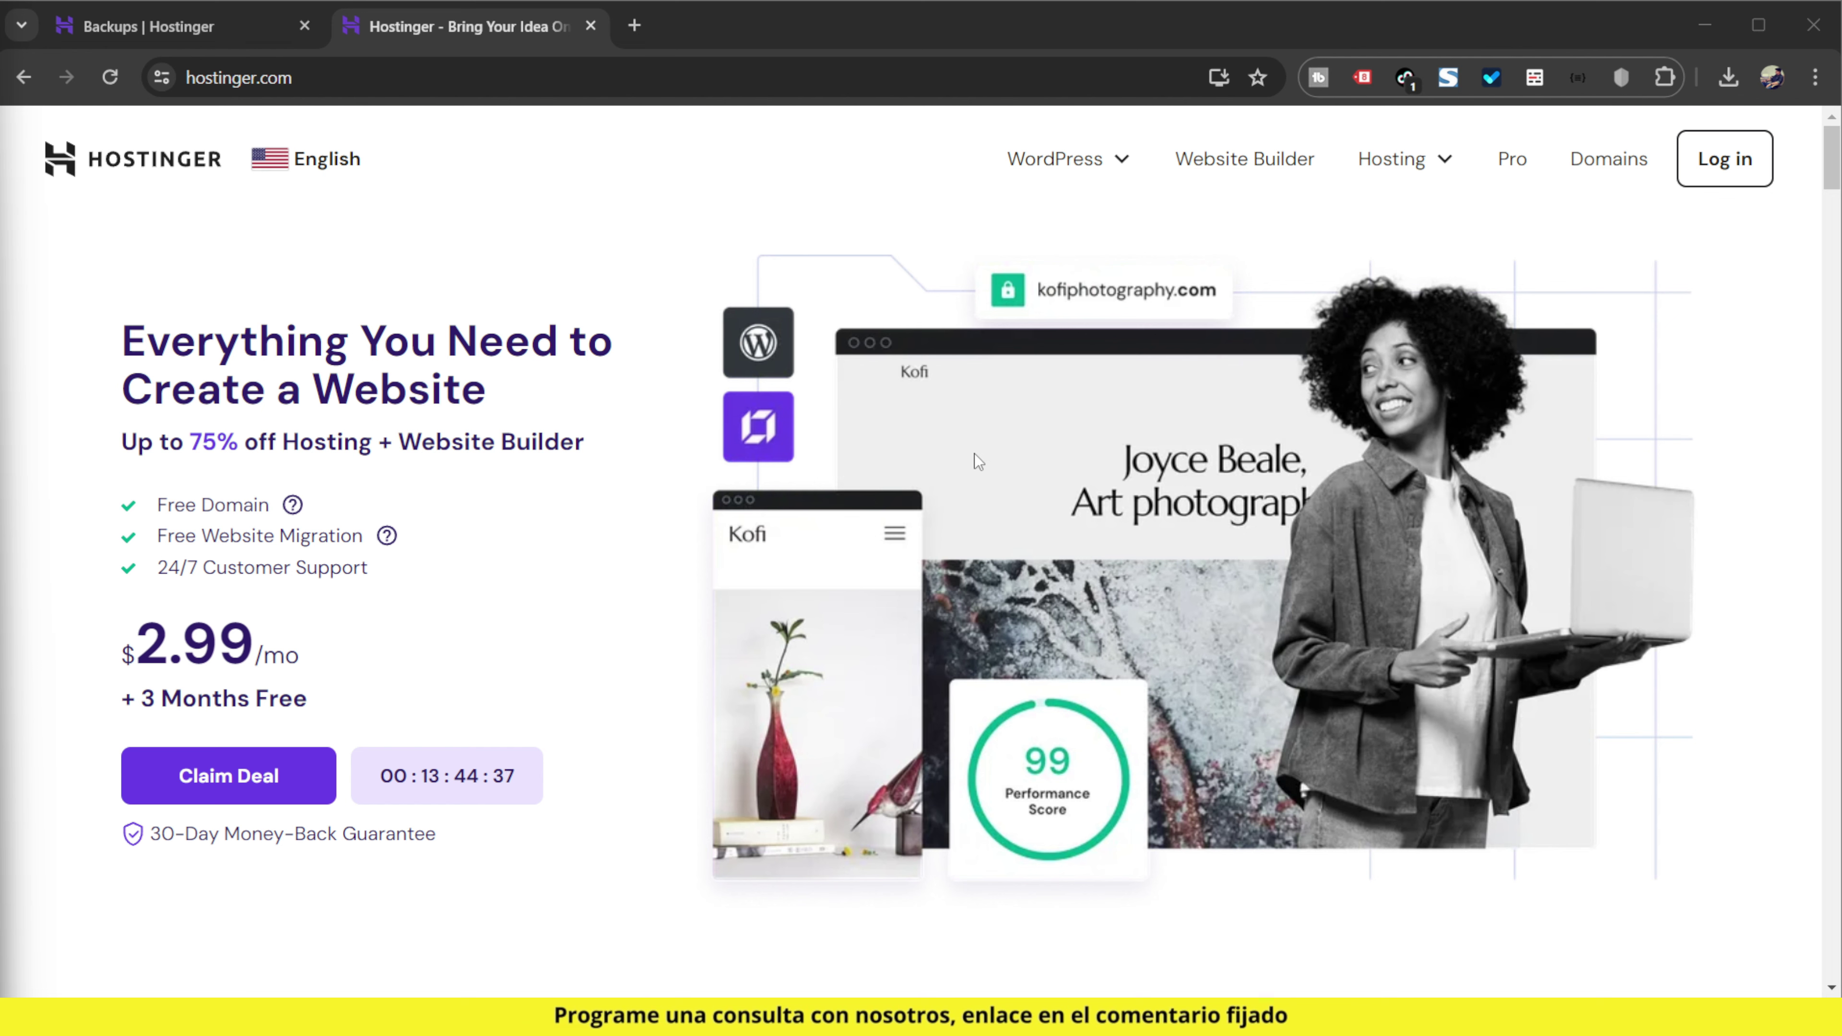
Open the Managed WordPress hosting page on the Hostinger site
{"action": "left_click", "coordinate": [343, 165]}
{"action": "scroll", "coordinate": [1300, 683], "scroll_direction": "down", "scroll_amount": 1}
{"action": "left_click", "coordinate": [326, 160]}
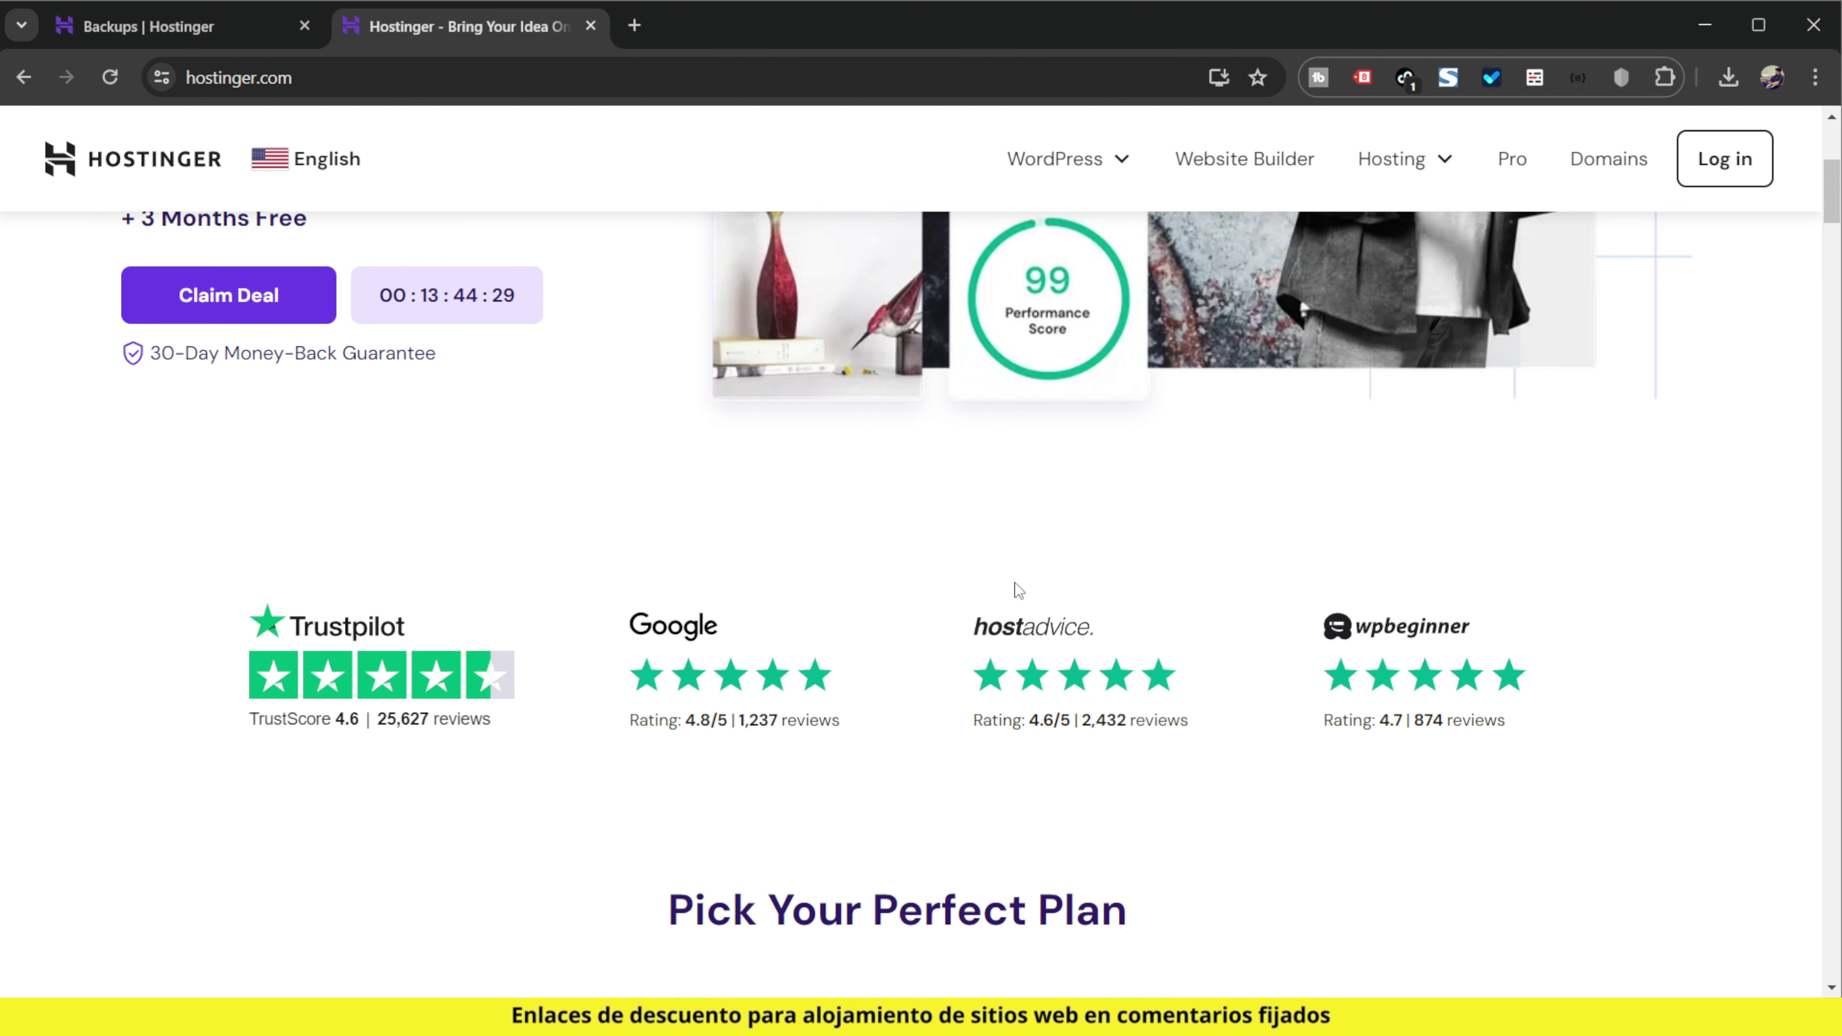
{"action": "left_click", "coordinate": [1091, 173]}
{"action": "left_click", "coordinate": [993, 262]}
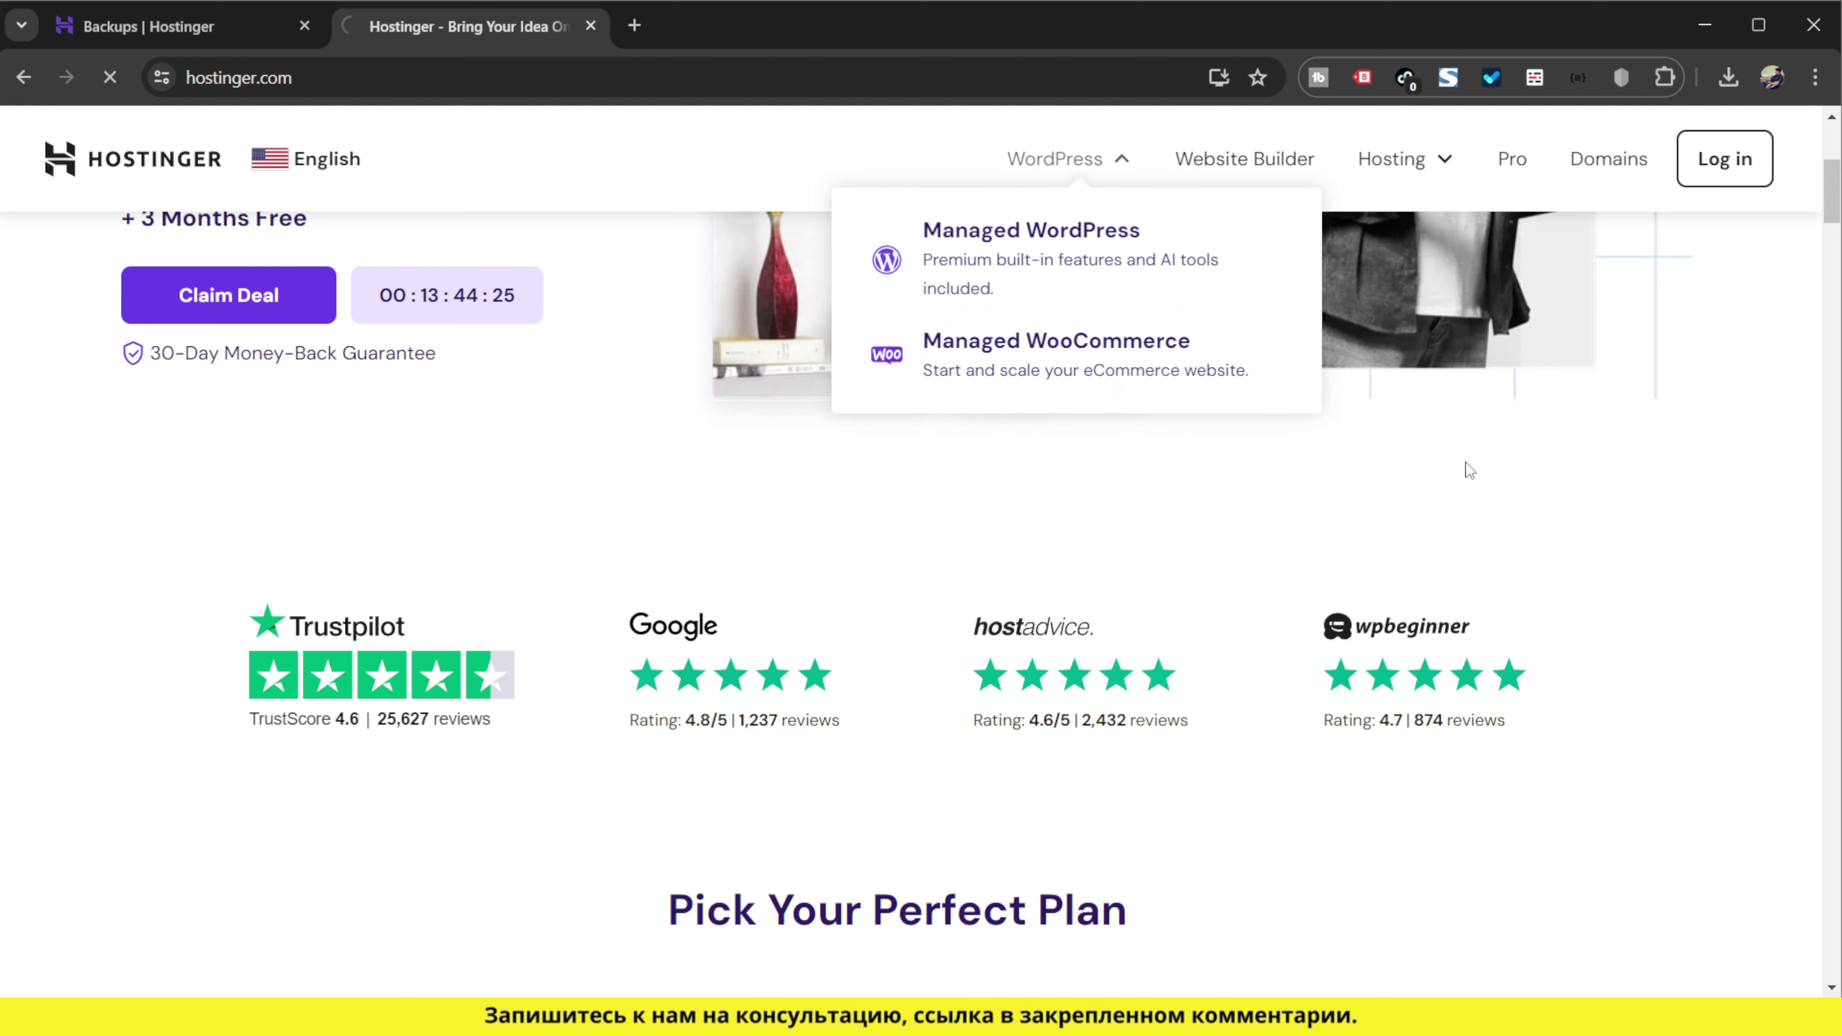
Compare the prices and features of the Premium, Business and Cloud Startup managed WordPress plans
{"action": "scroll", "coordinate": [1132, 591], "scroll_direction": "down", "scroll_amount": 10}
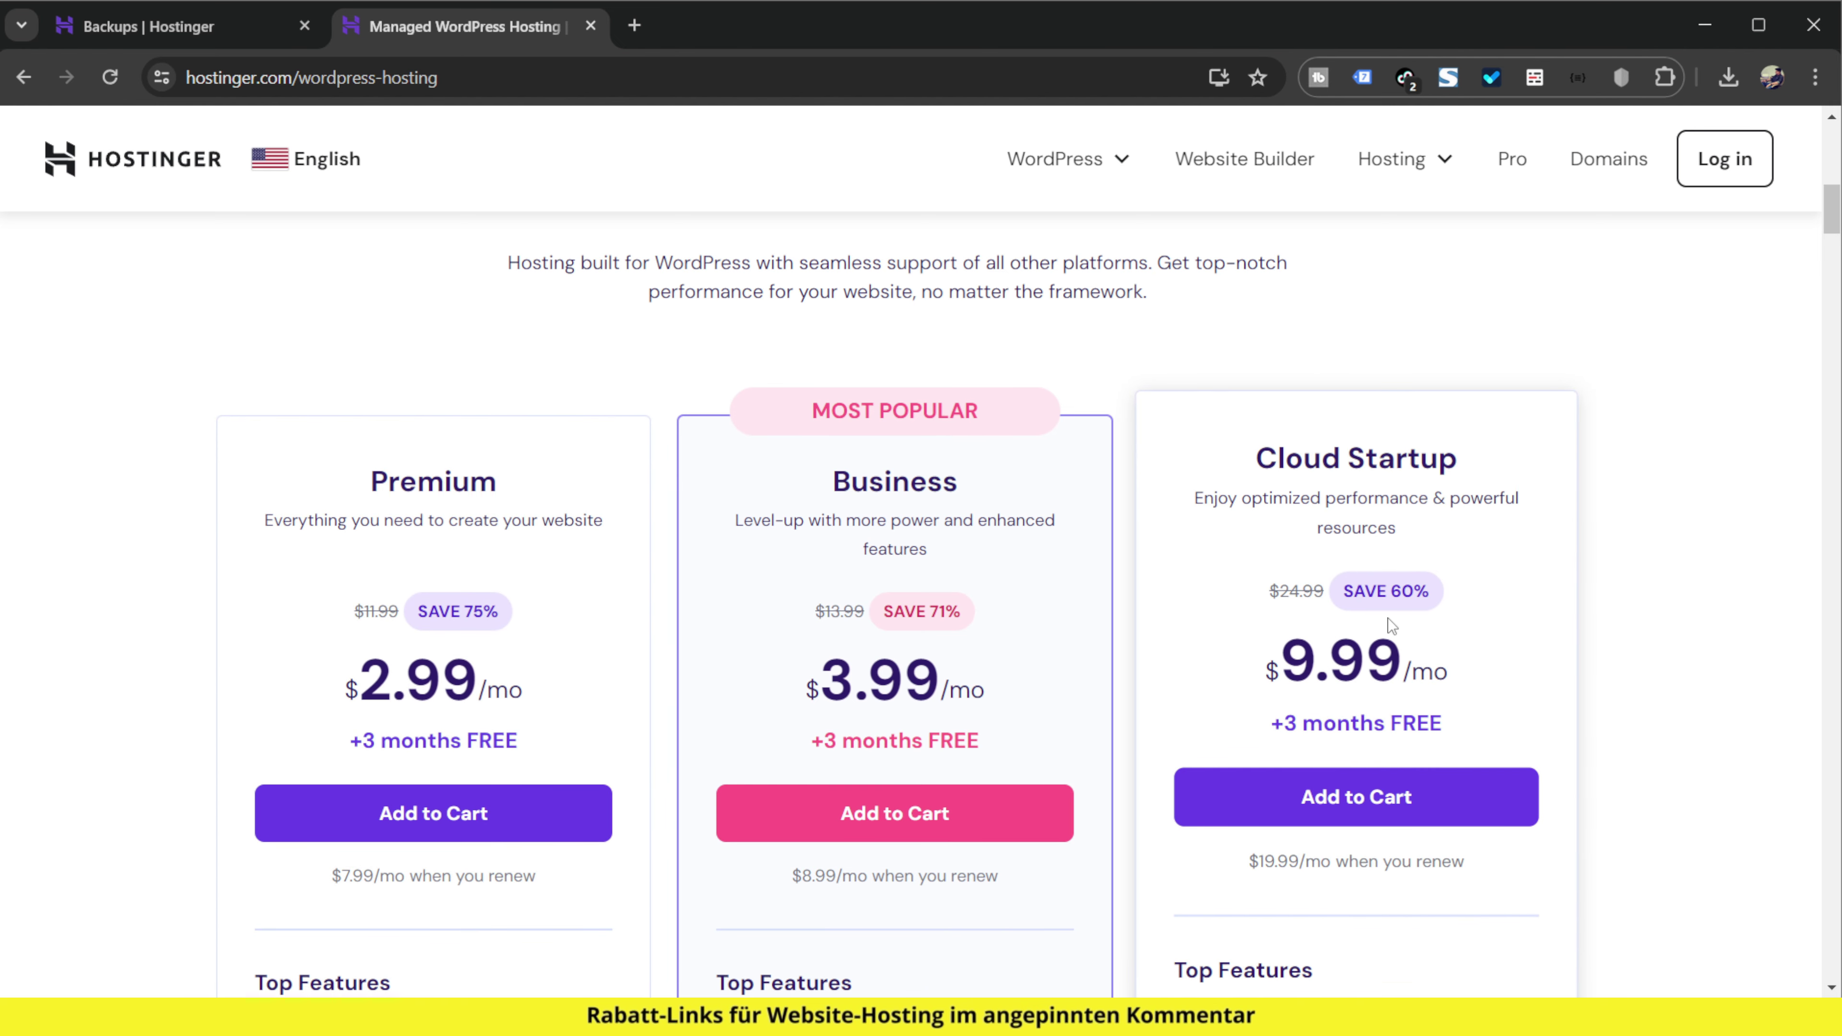
{"action": "scroll", "coordinate": [1389, 624], "scroll_direction": "down", "scroll_amount": 2}
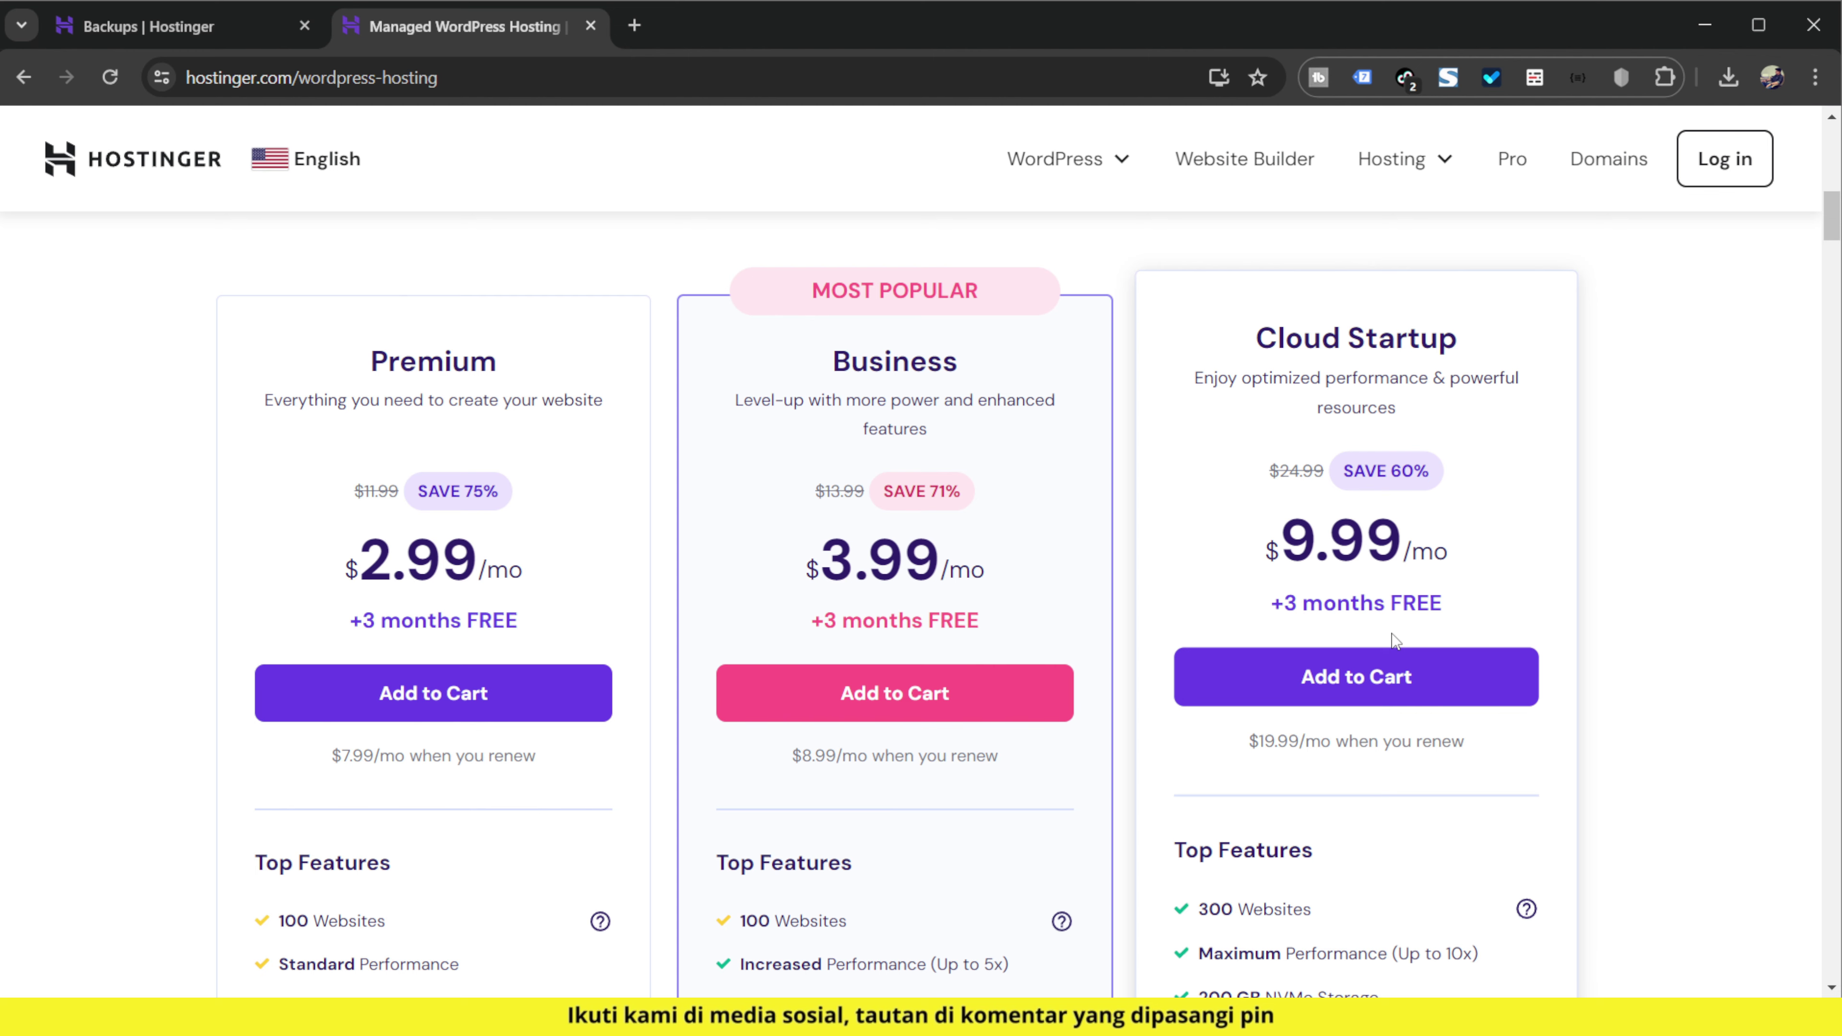
{"action": "scroll", "coordinate": [1393, 638], "scroll_direction": "up", "scroll_amount": 10}
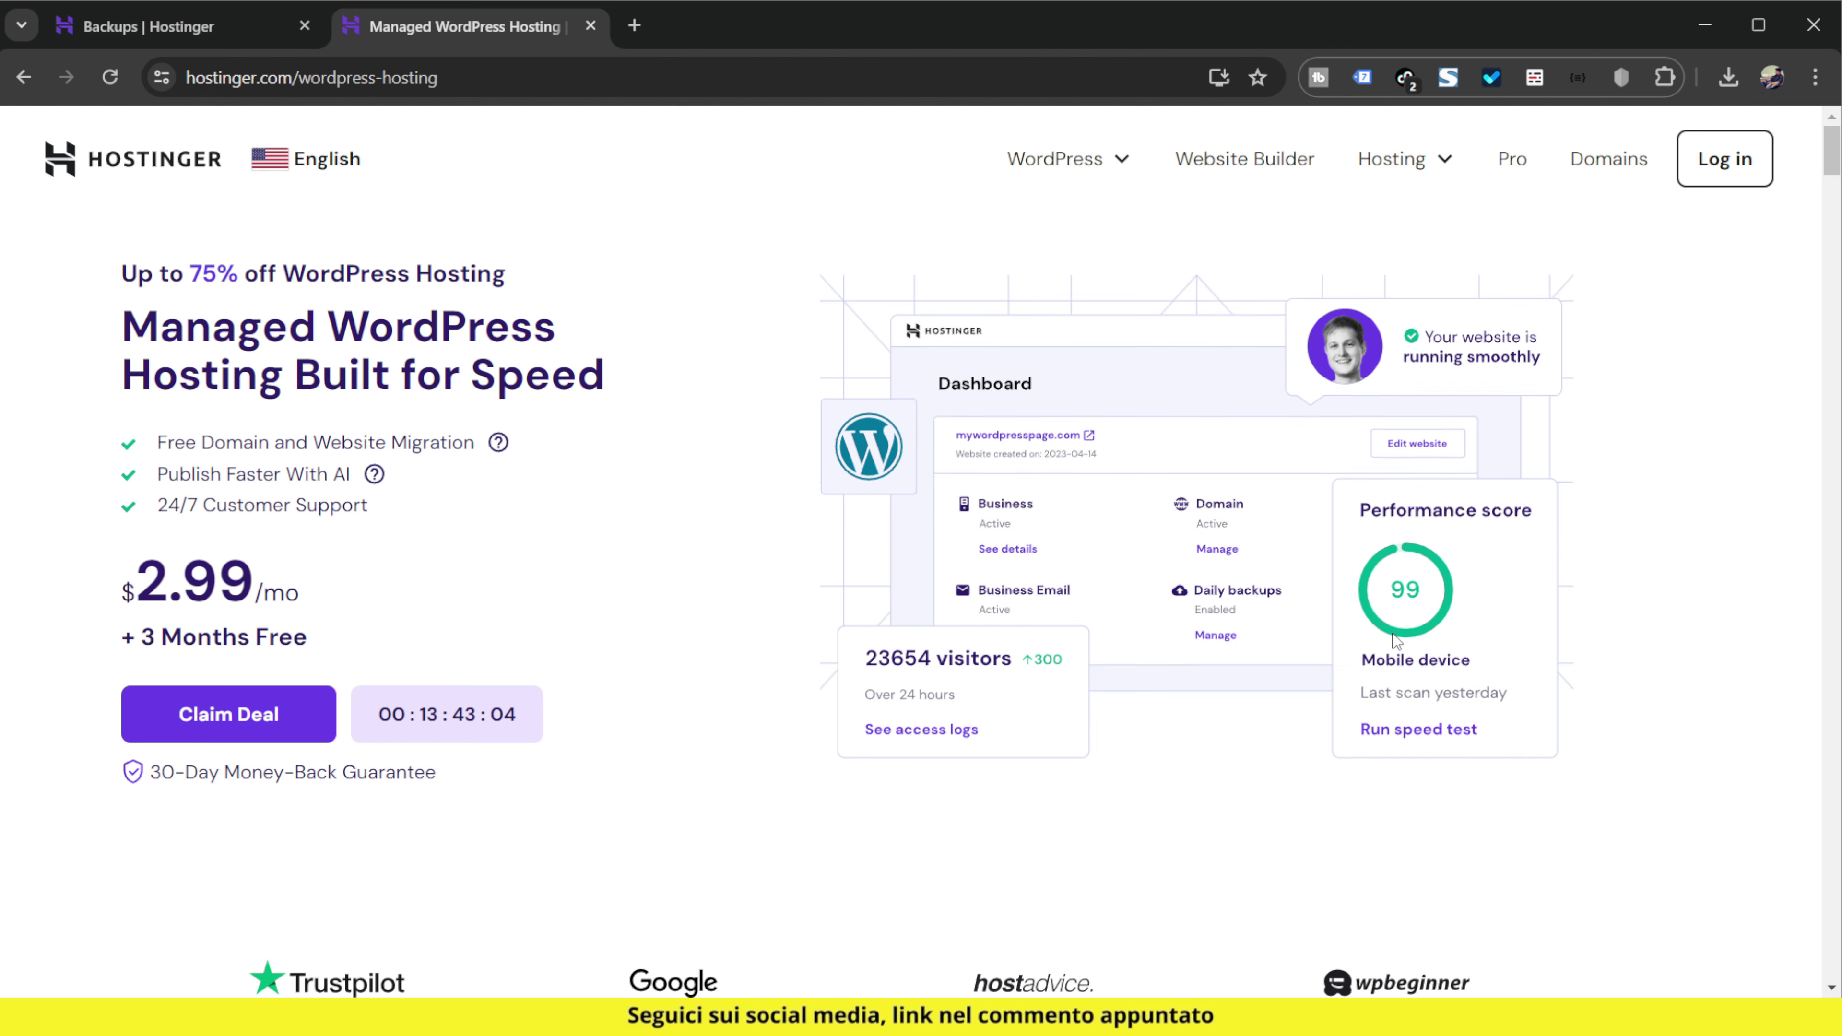
{"action": "scroll", "coordinate": [1116, 682], "scroll_direction": "down", "scroll_amount": 10}
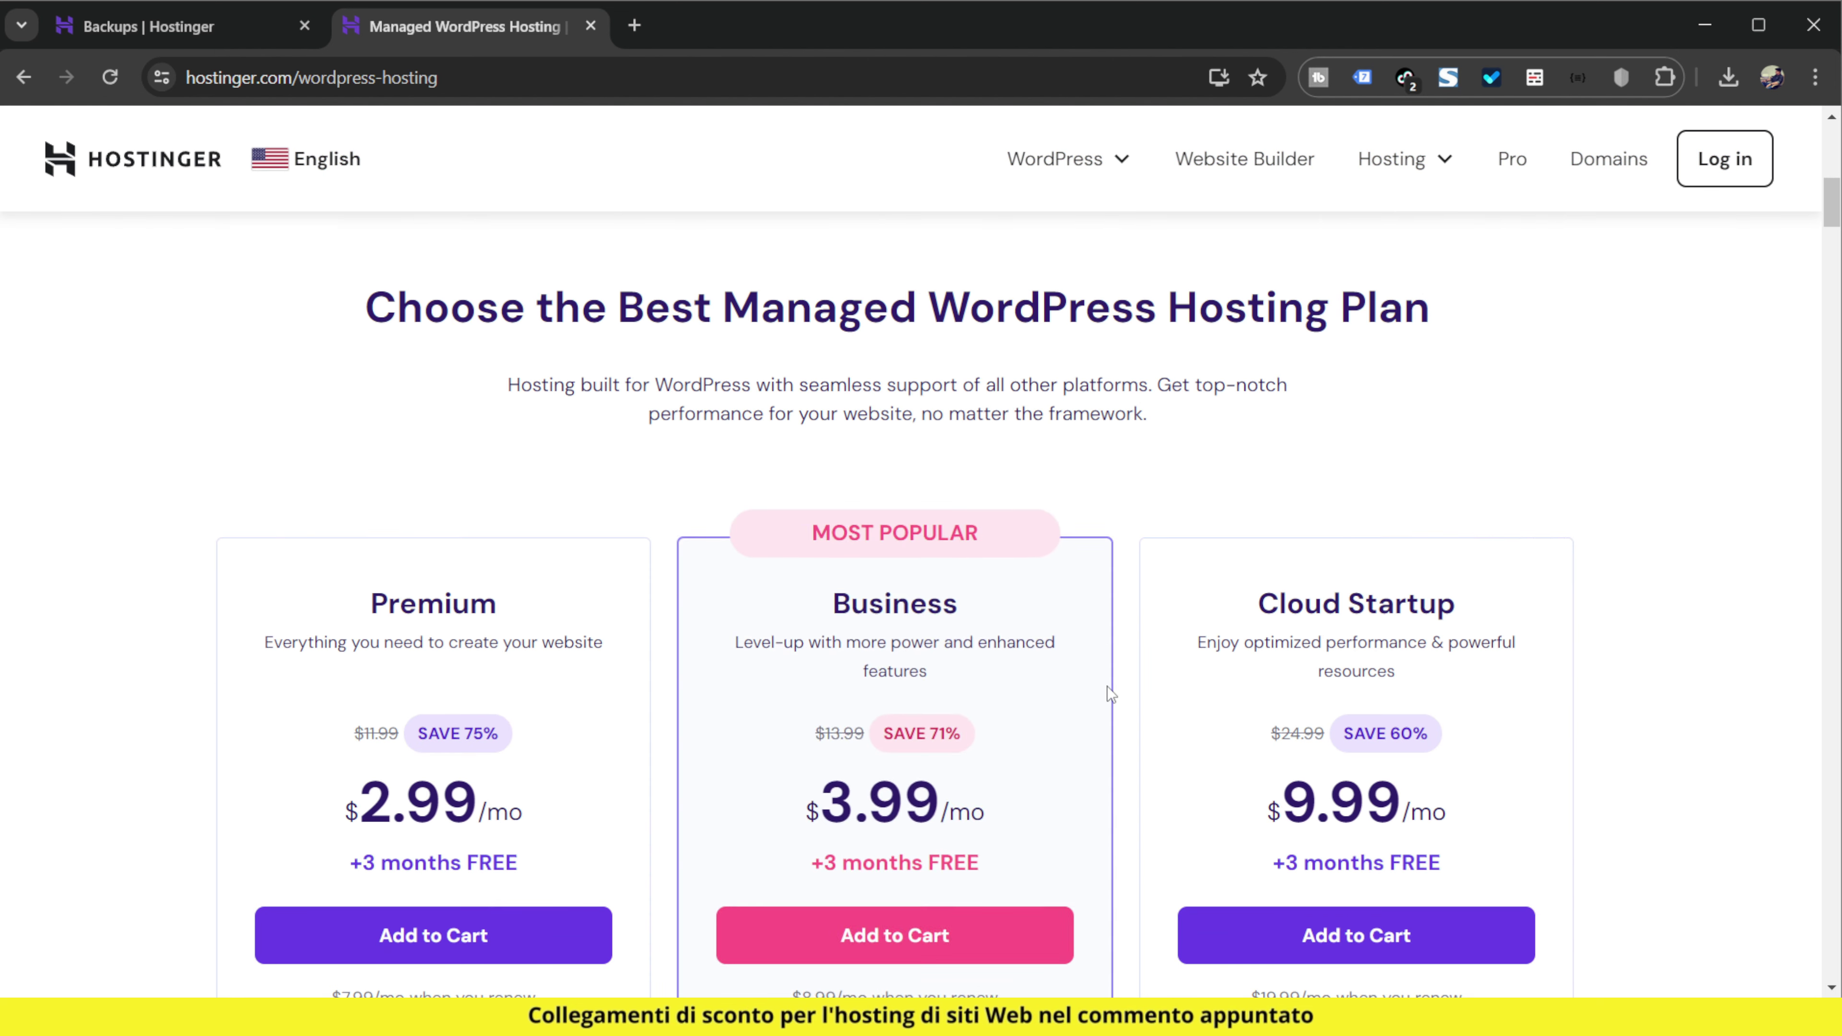
{"action": "scroll", "coordinate": [1110, 693], "scroll_direction": "down", "scroll_amount": 3}
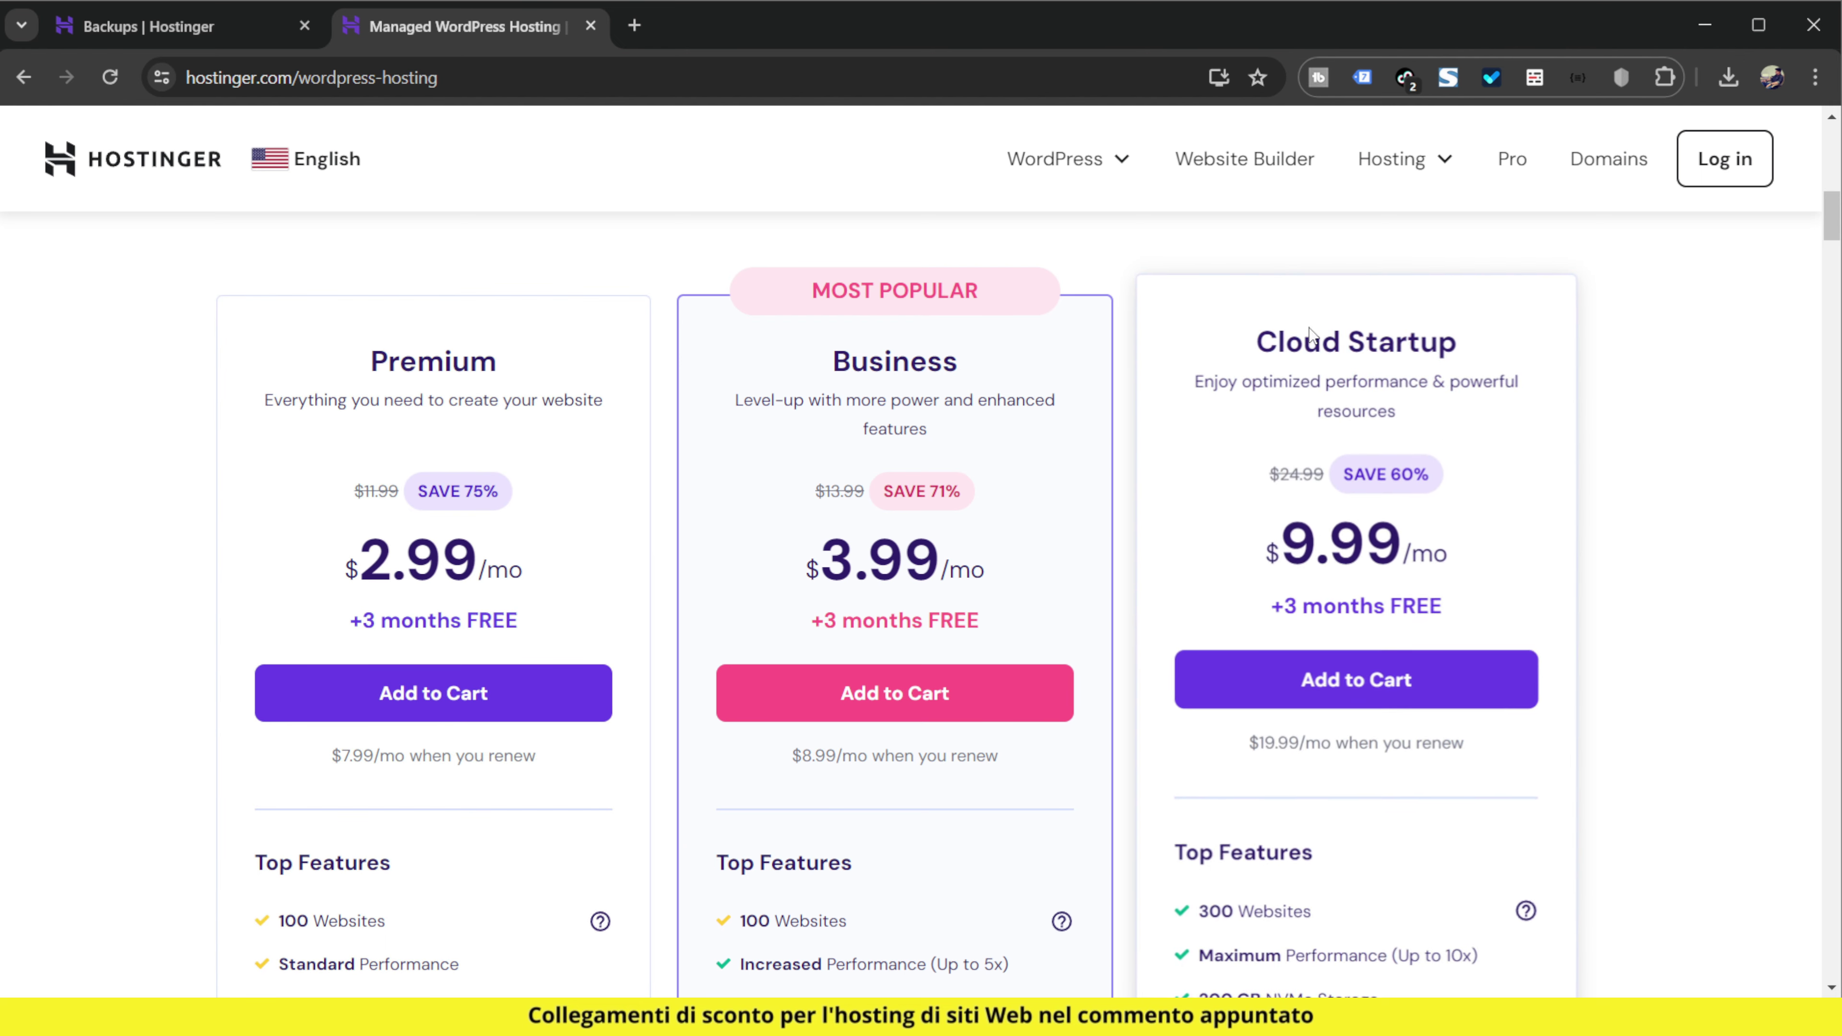
{"action": "scroll", "coordinate": [1436, 391], "scroll_direction": "down", "scroll_amount": 5}
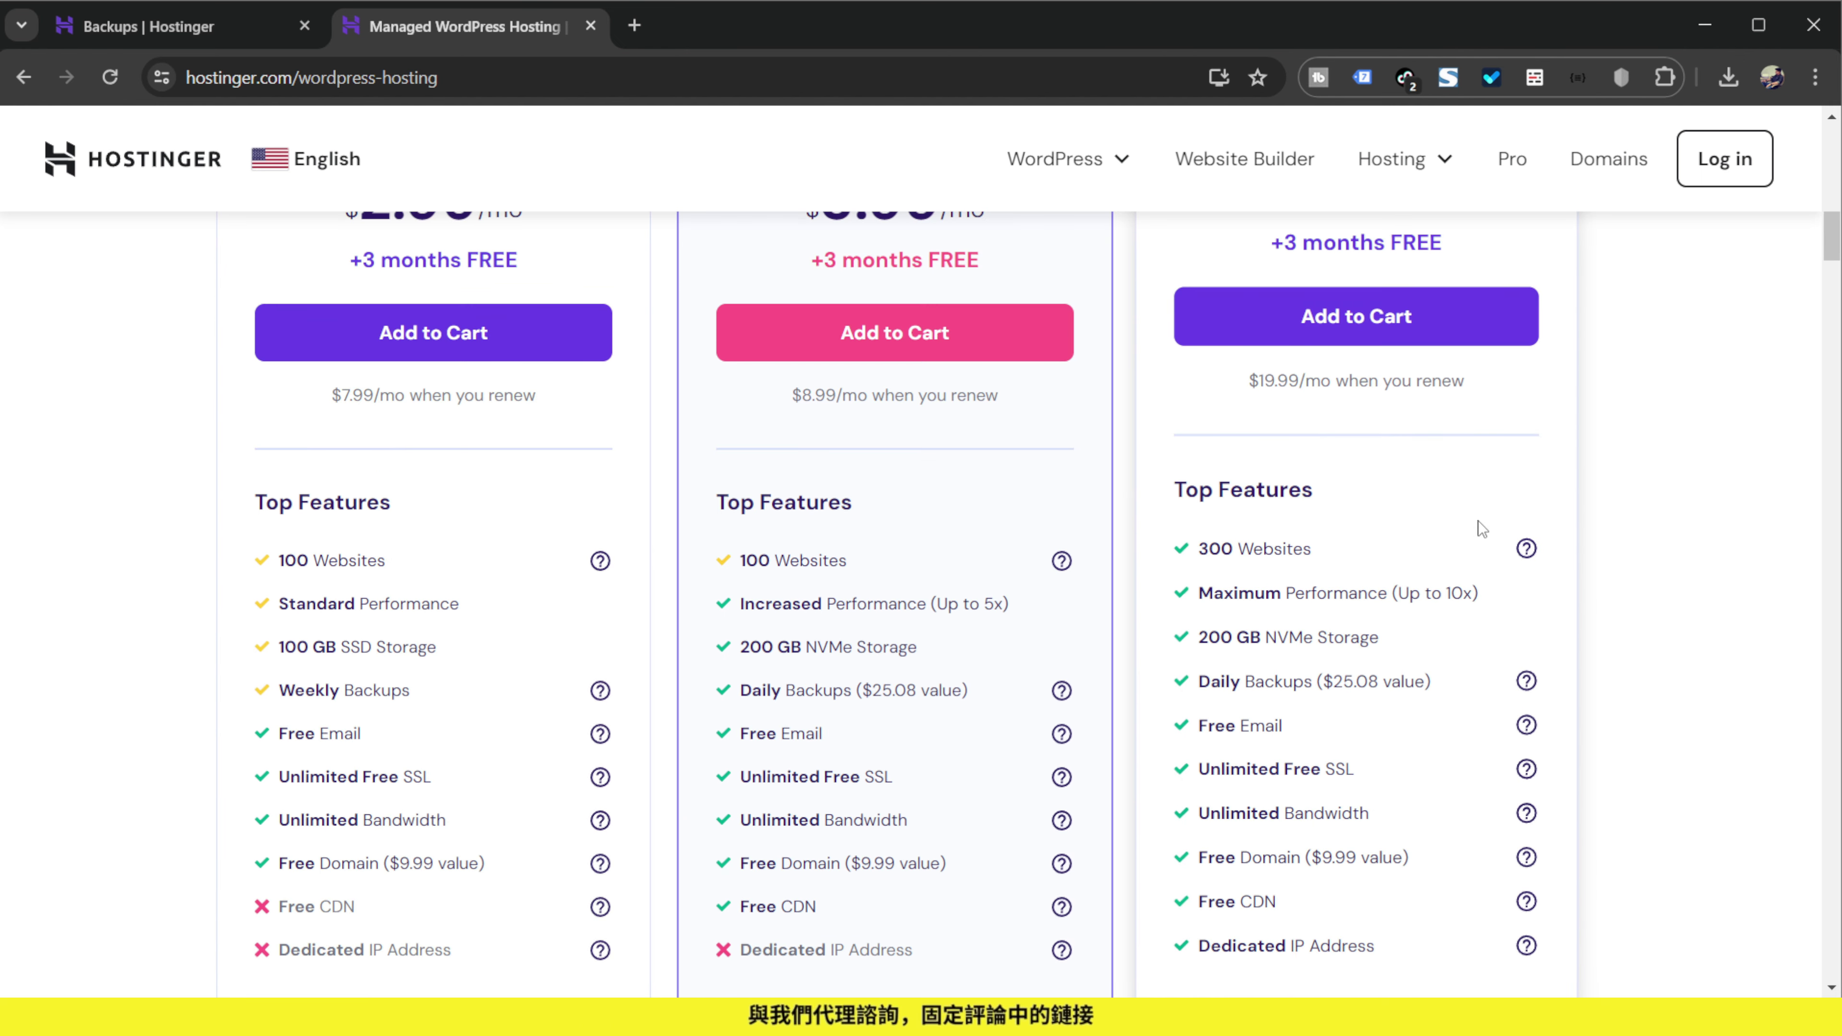
{"action": "scroll", "coordinate": [1457, 565], "scroll_direction": "down", "scroll_amount": 3}
{"action": "scroll", "coordinate": [1461, 657], "scroll_direction": "down", "scroll_amount": 20}
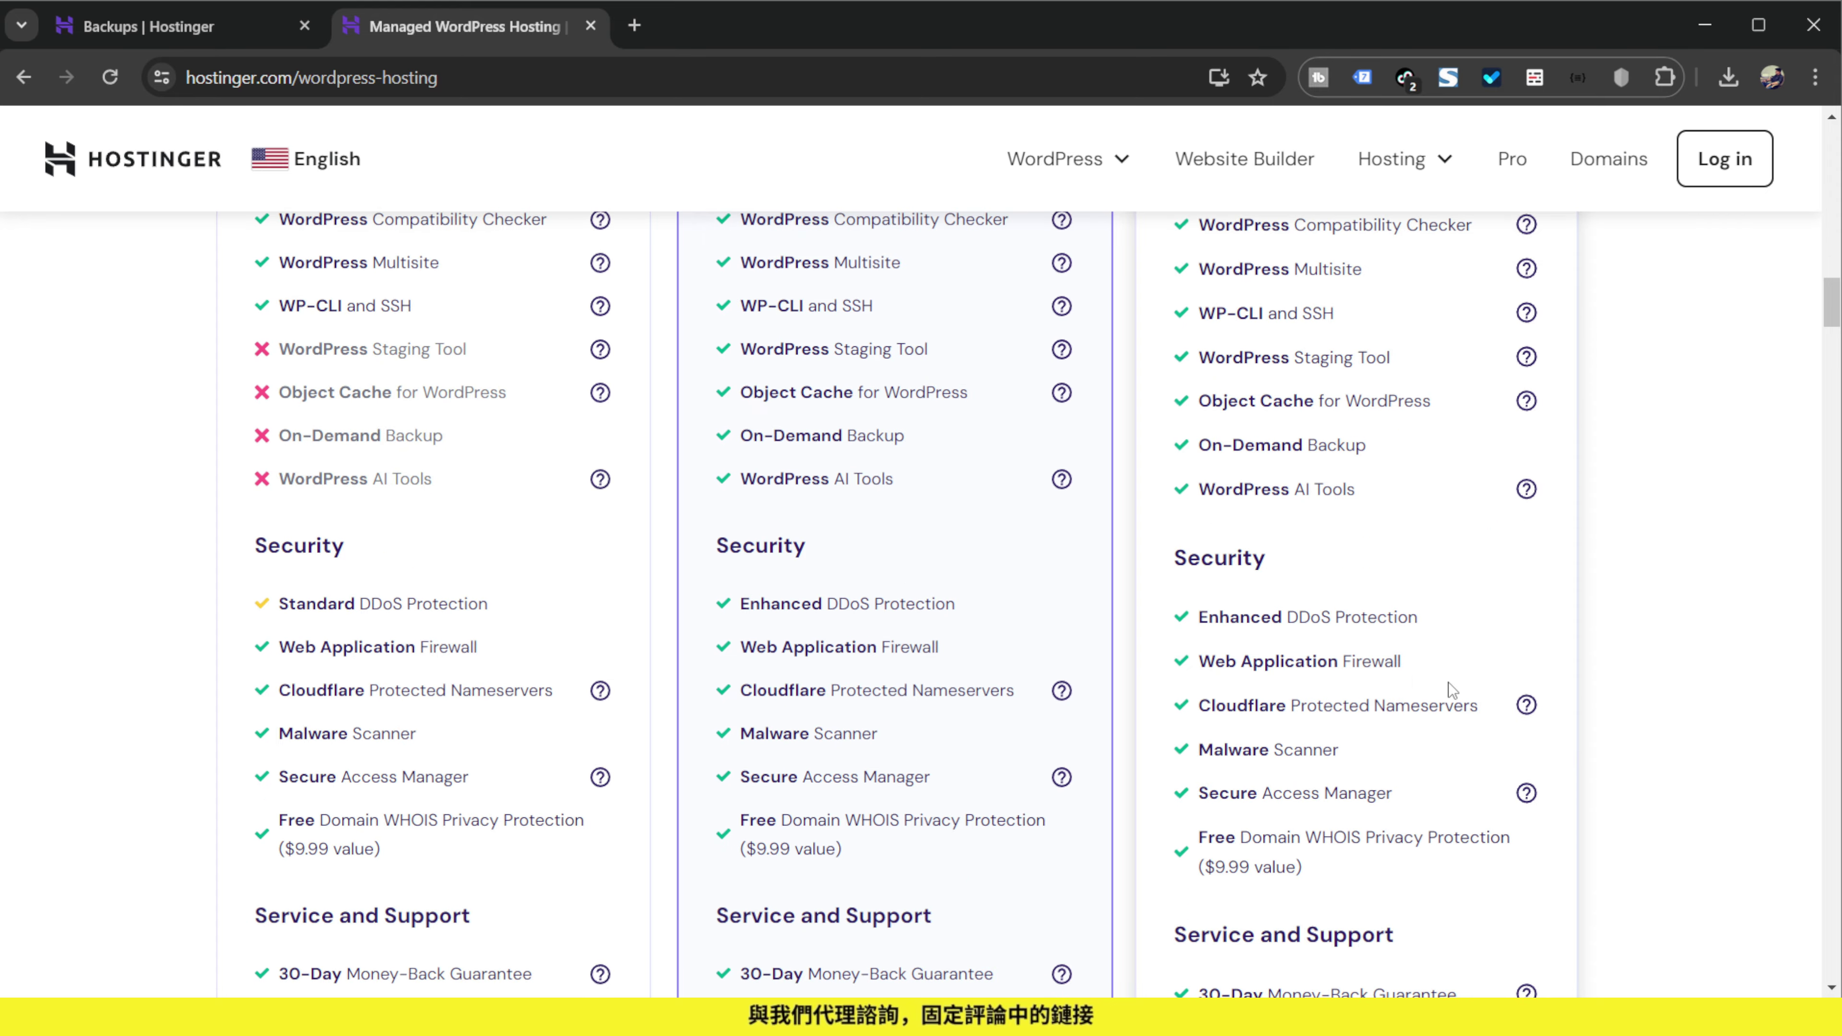
{"action": "scroll", "coordinate": [1445, 699], "scroll_direction": "up", "scroll_amount": 20}
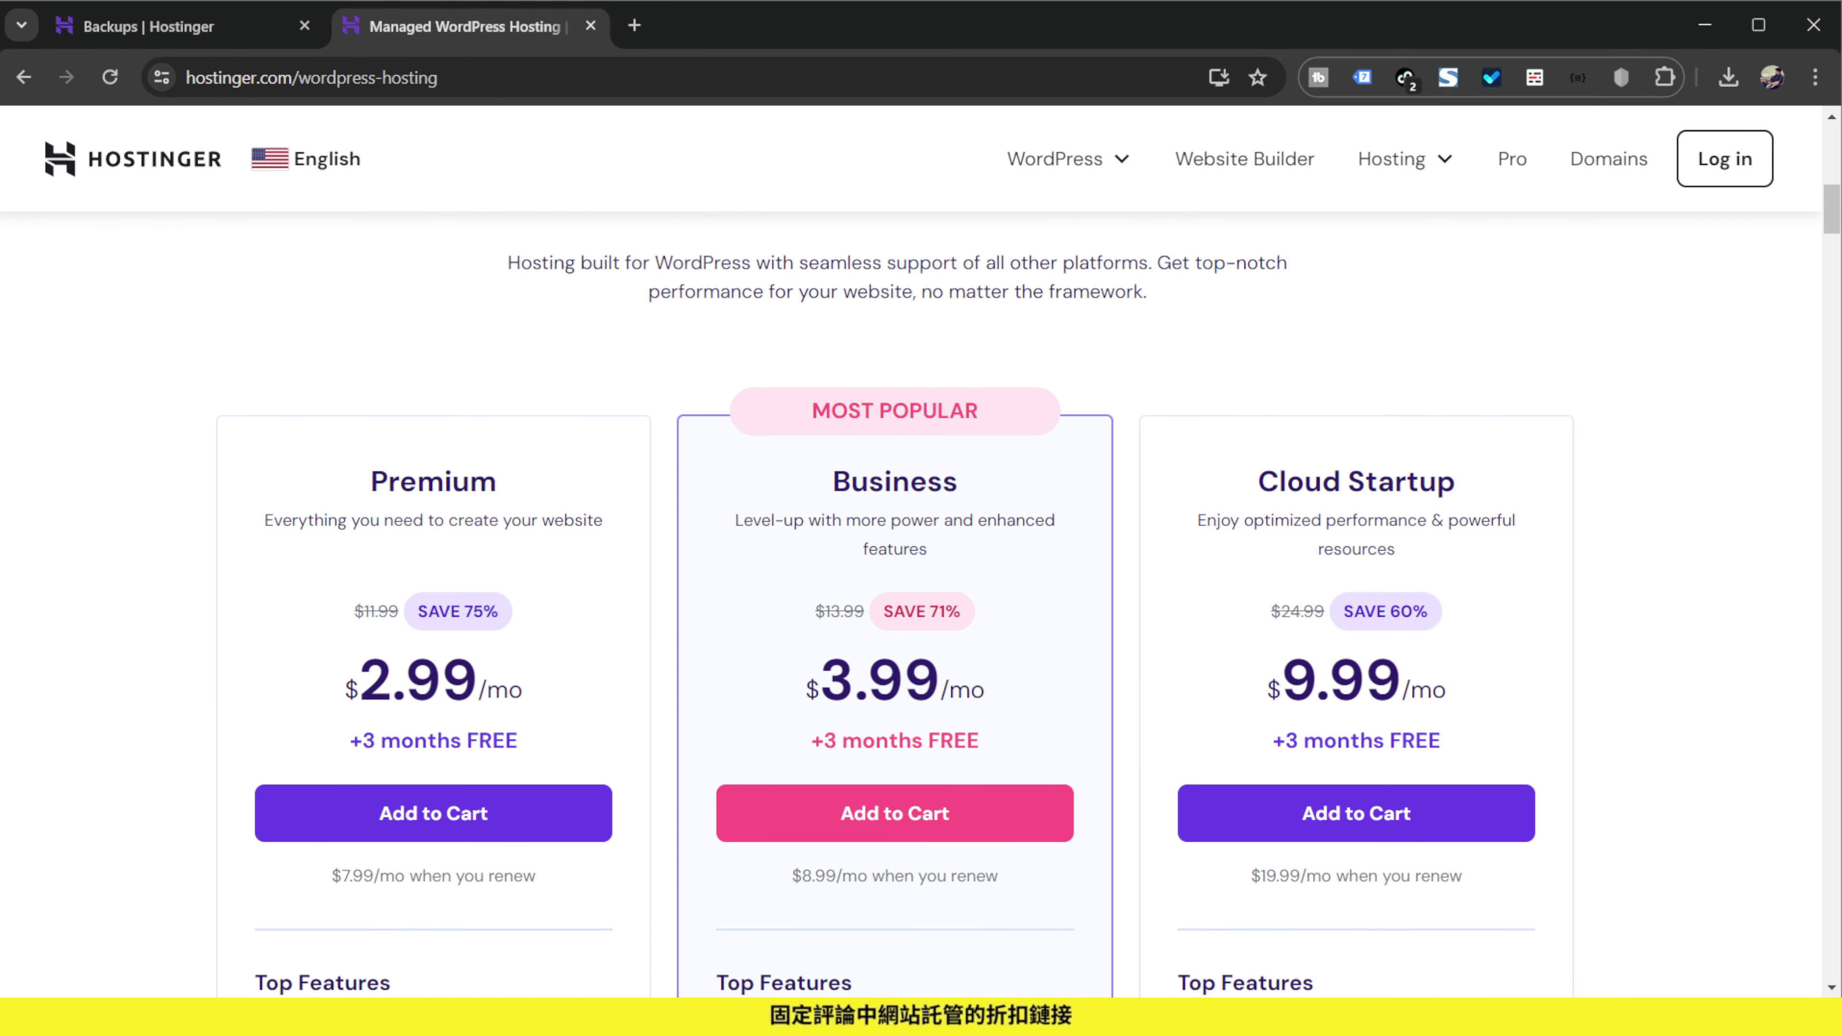
Close the hosting plans page and expand the Files section in the control panel for aulafabricando.online
{"action": "key", "text": "ctrl+w"}
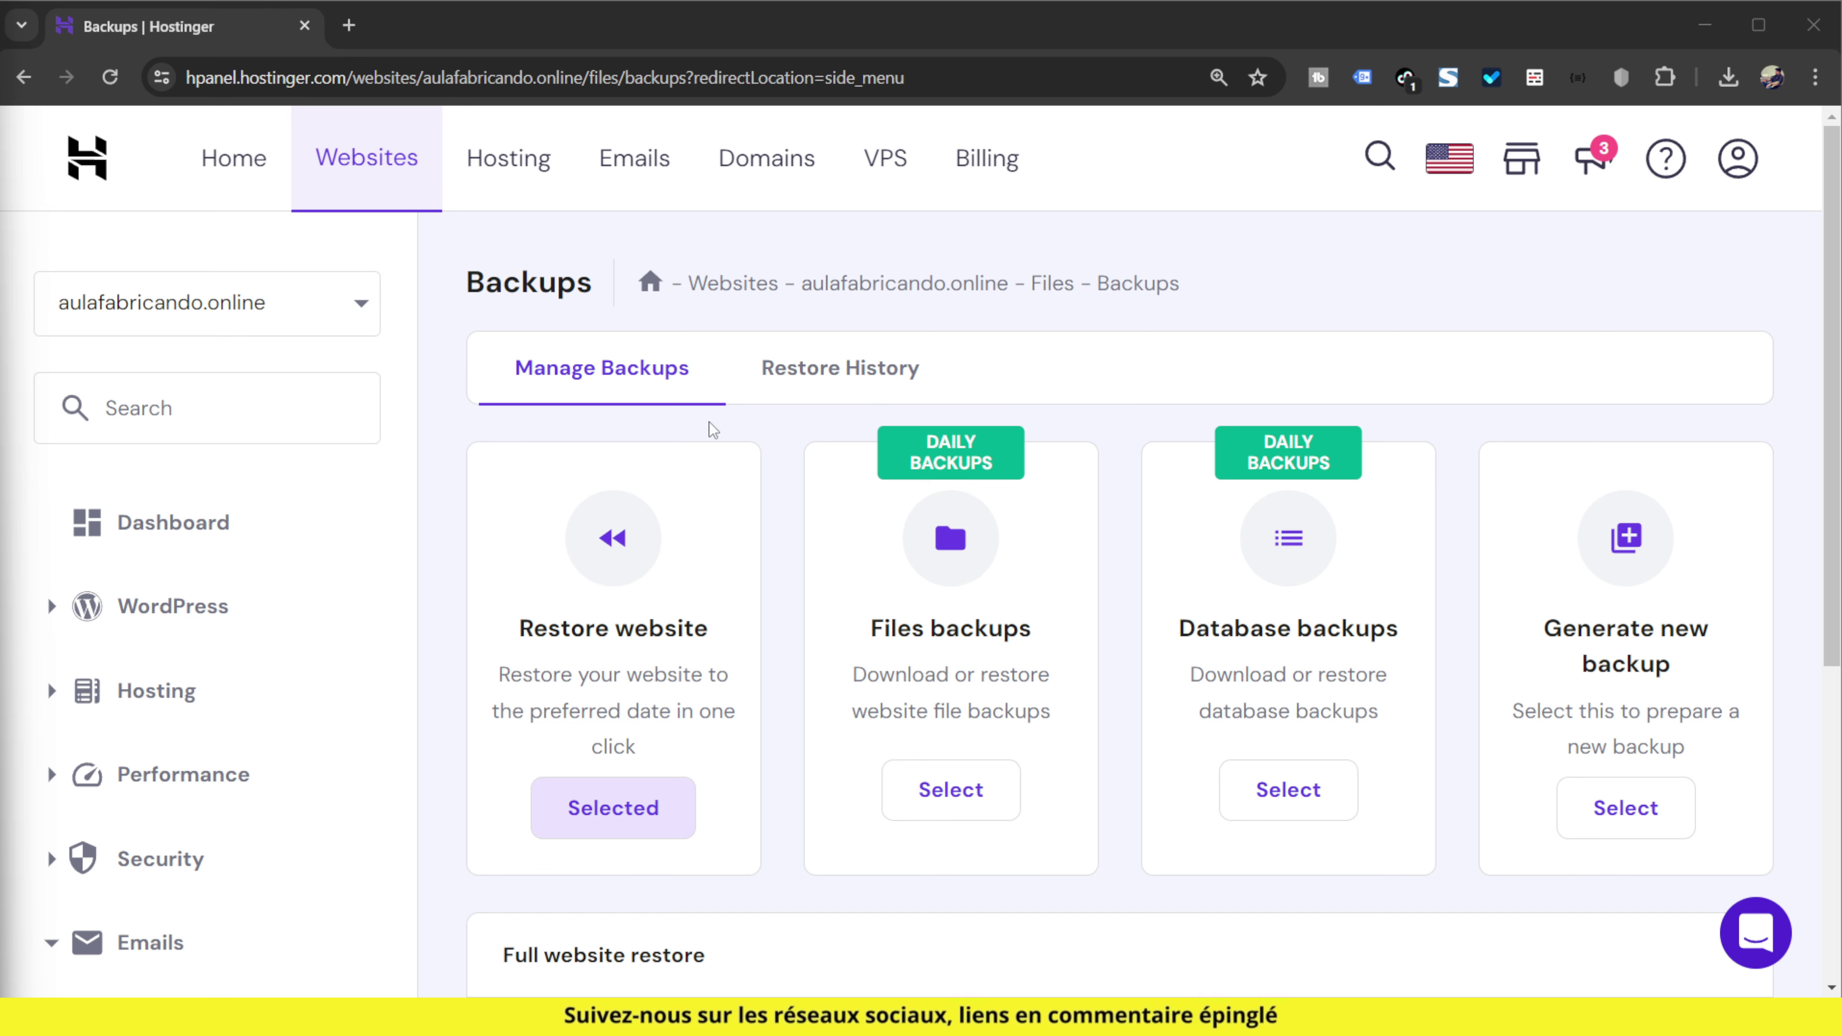
{"action": "scroll", "coordinate": [263, 555], "scroll_direction": "down", "scroll_amount": 7}
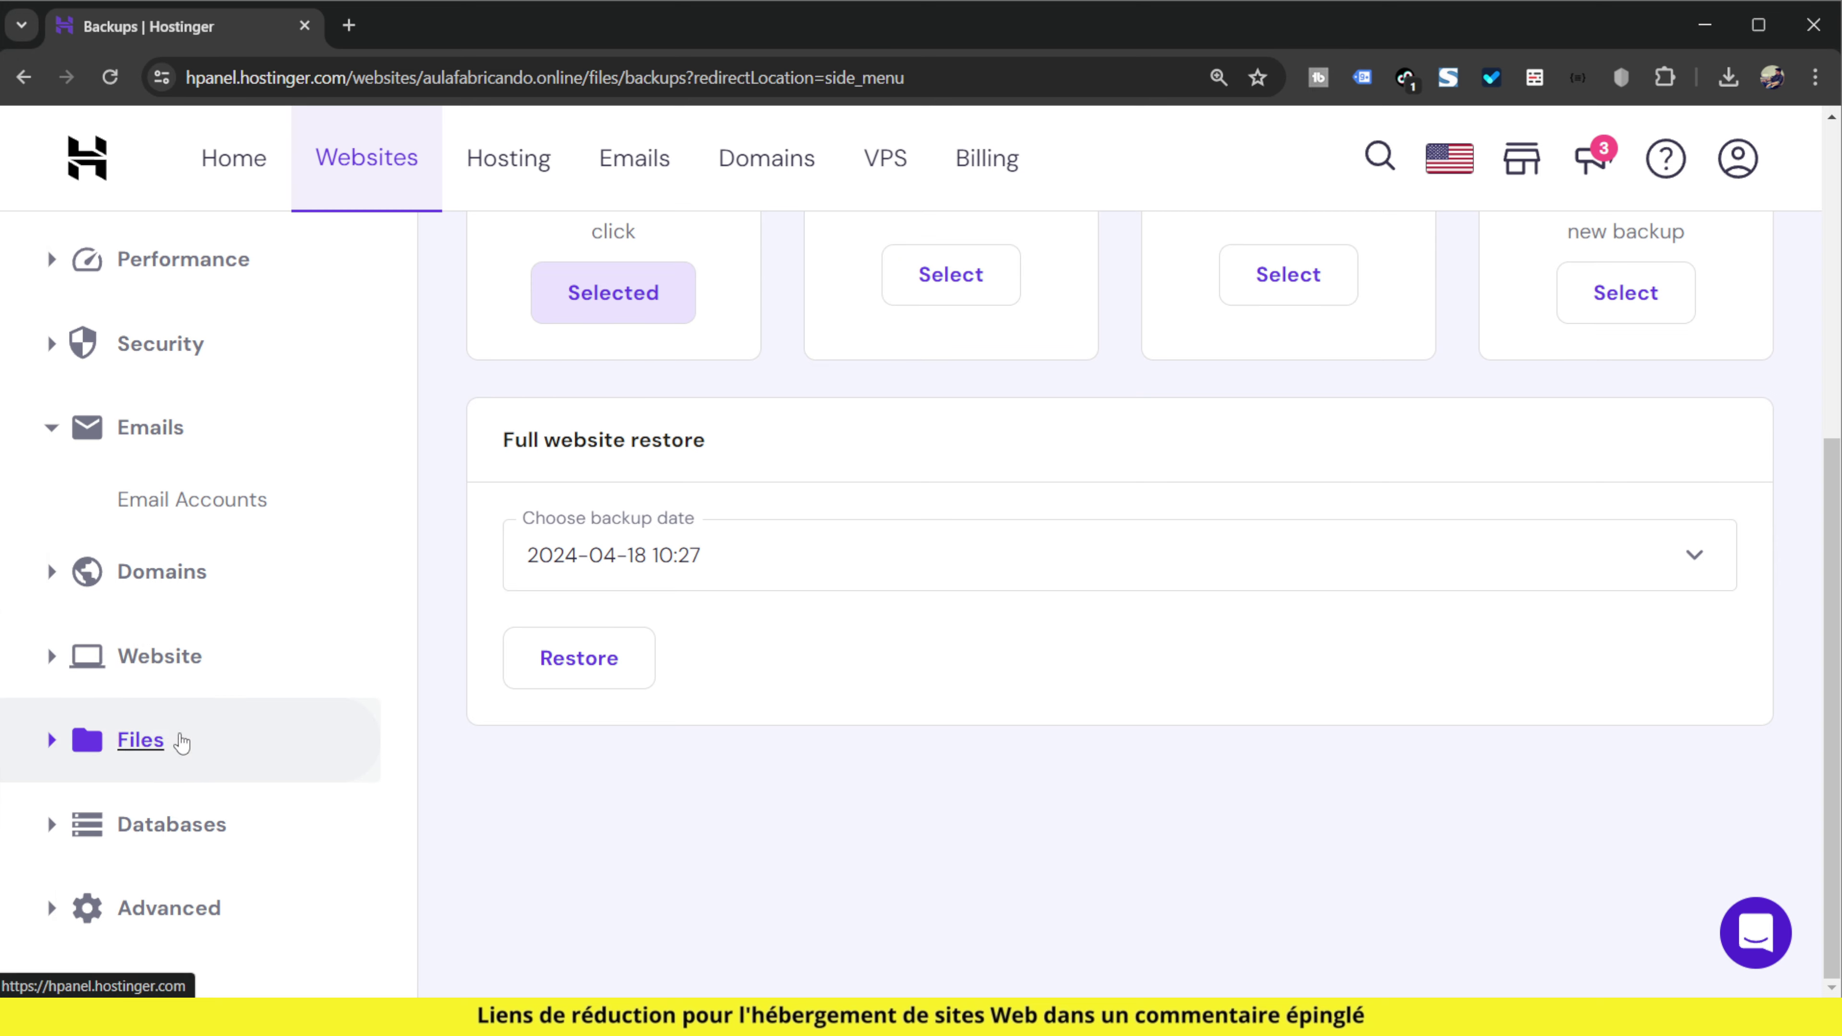
{"action": "left_click", "coordinate": [182, 743]}
{"action": "scroll", "coordinate": [276, 736], "scroll_direction": "down", "scroll_amount": 3}
{"action": "scroll", "coordinate": [165, 653], "scroll_direction": "up", "scroll_amount": 10}
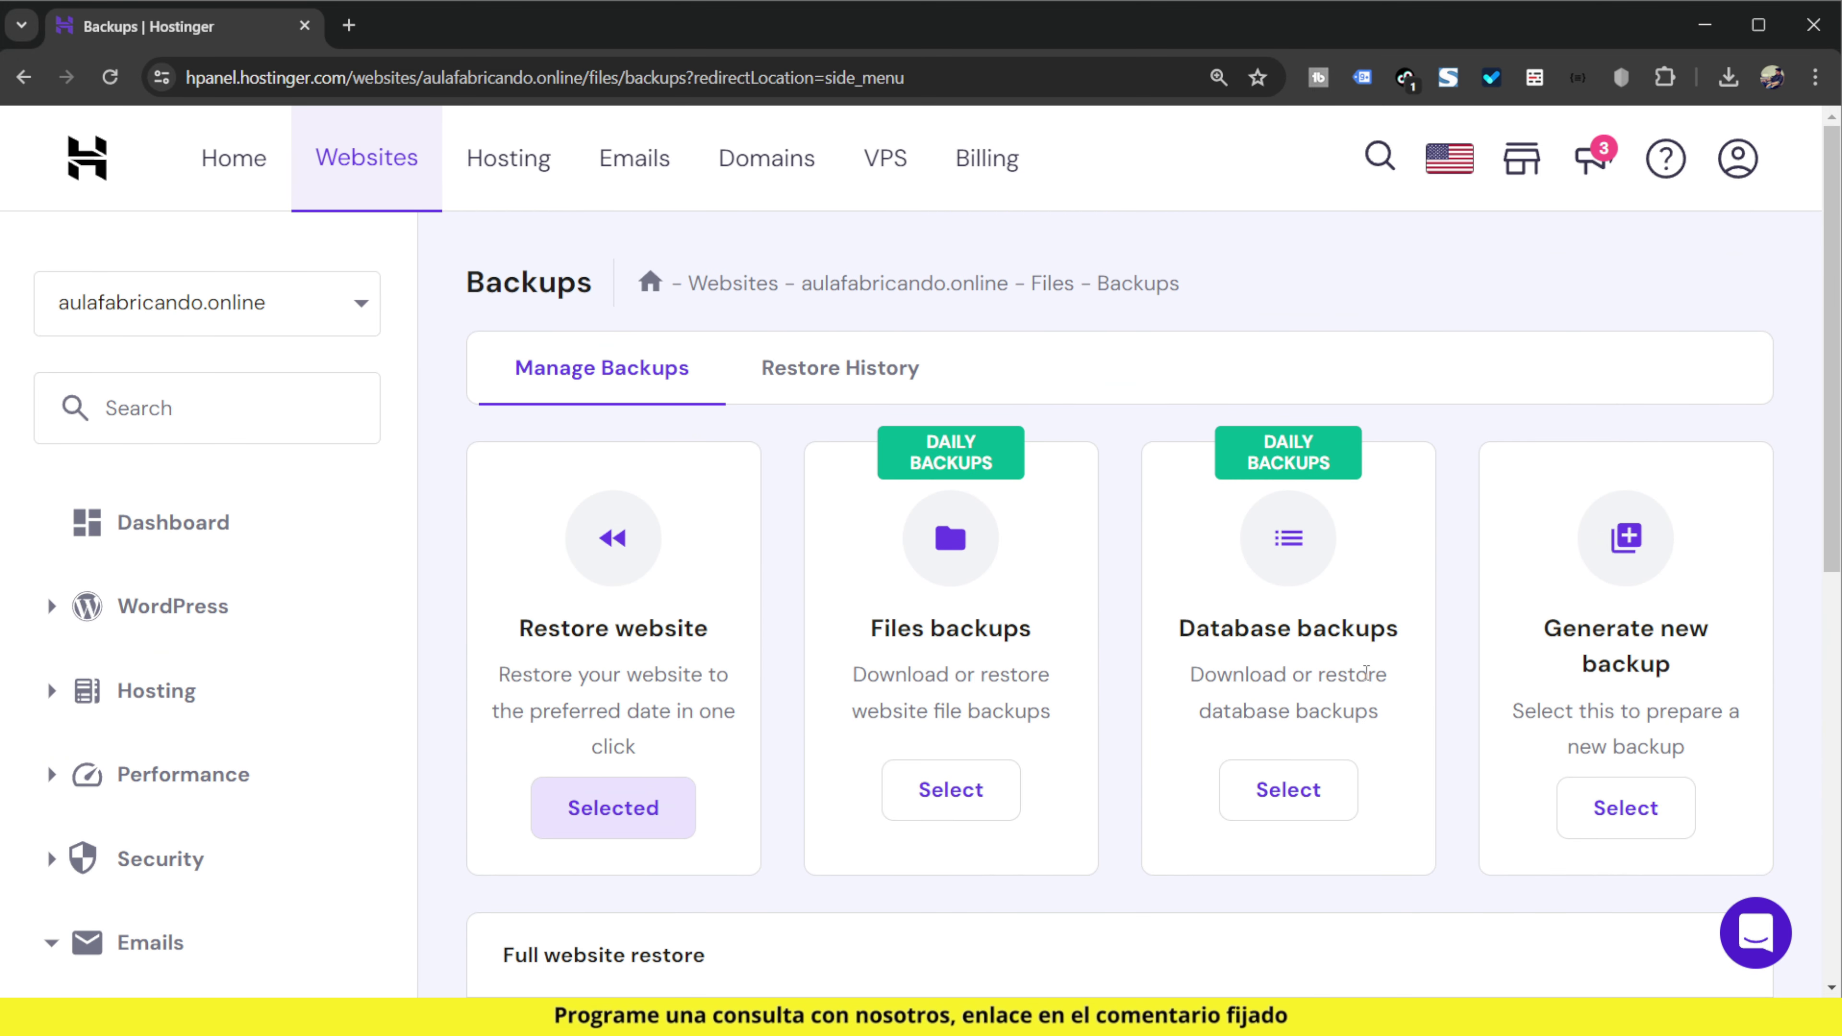
Generate a new backup of the website's current files and databases, and confirm the request
{"action": "scroll", "coordinate": [1566, 534], "scroll_direction": "down", "scroll_amount": 2}
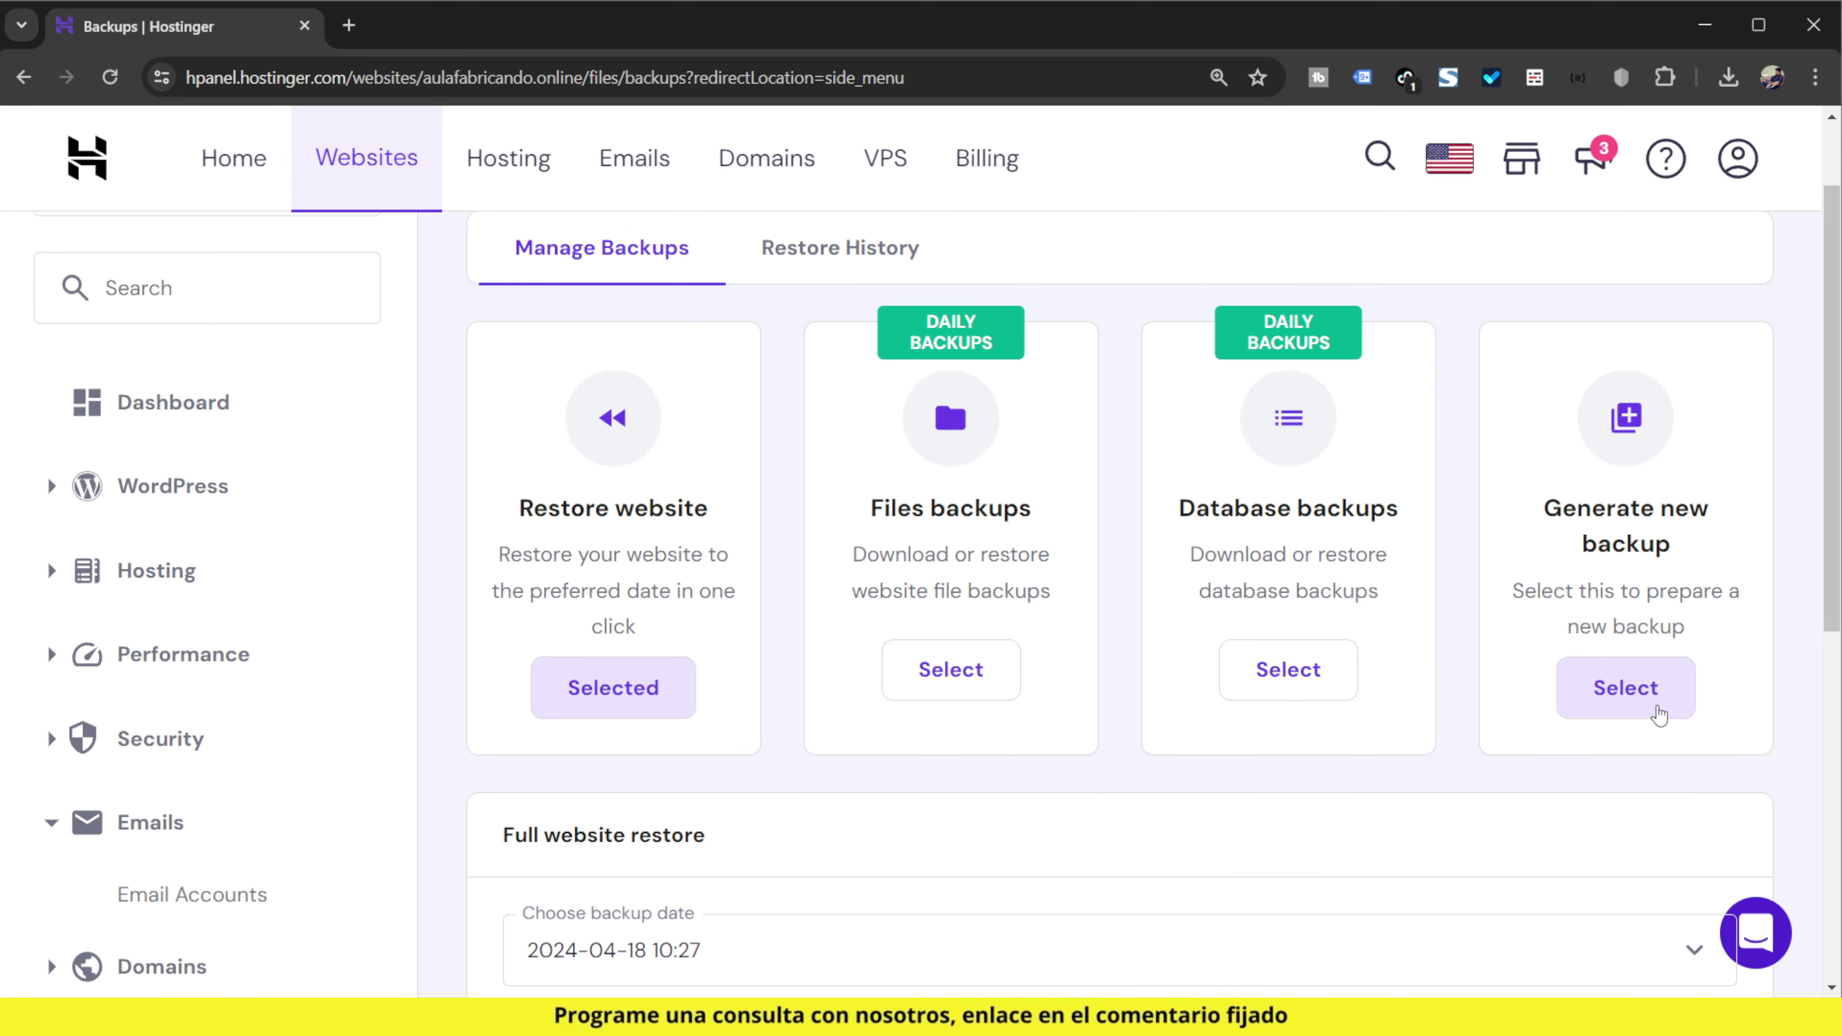
{"action": "left_click", "coordinate": [1659, 715]}
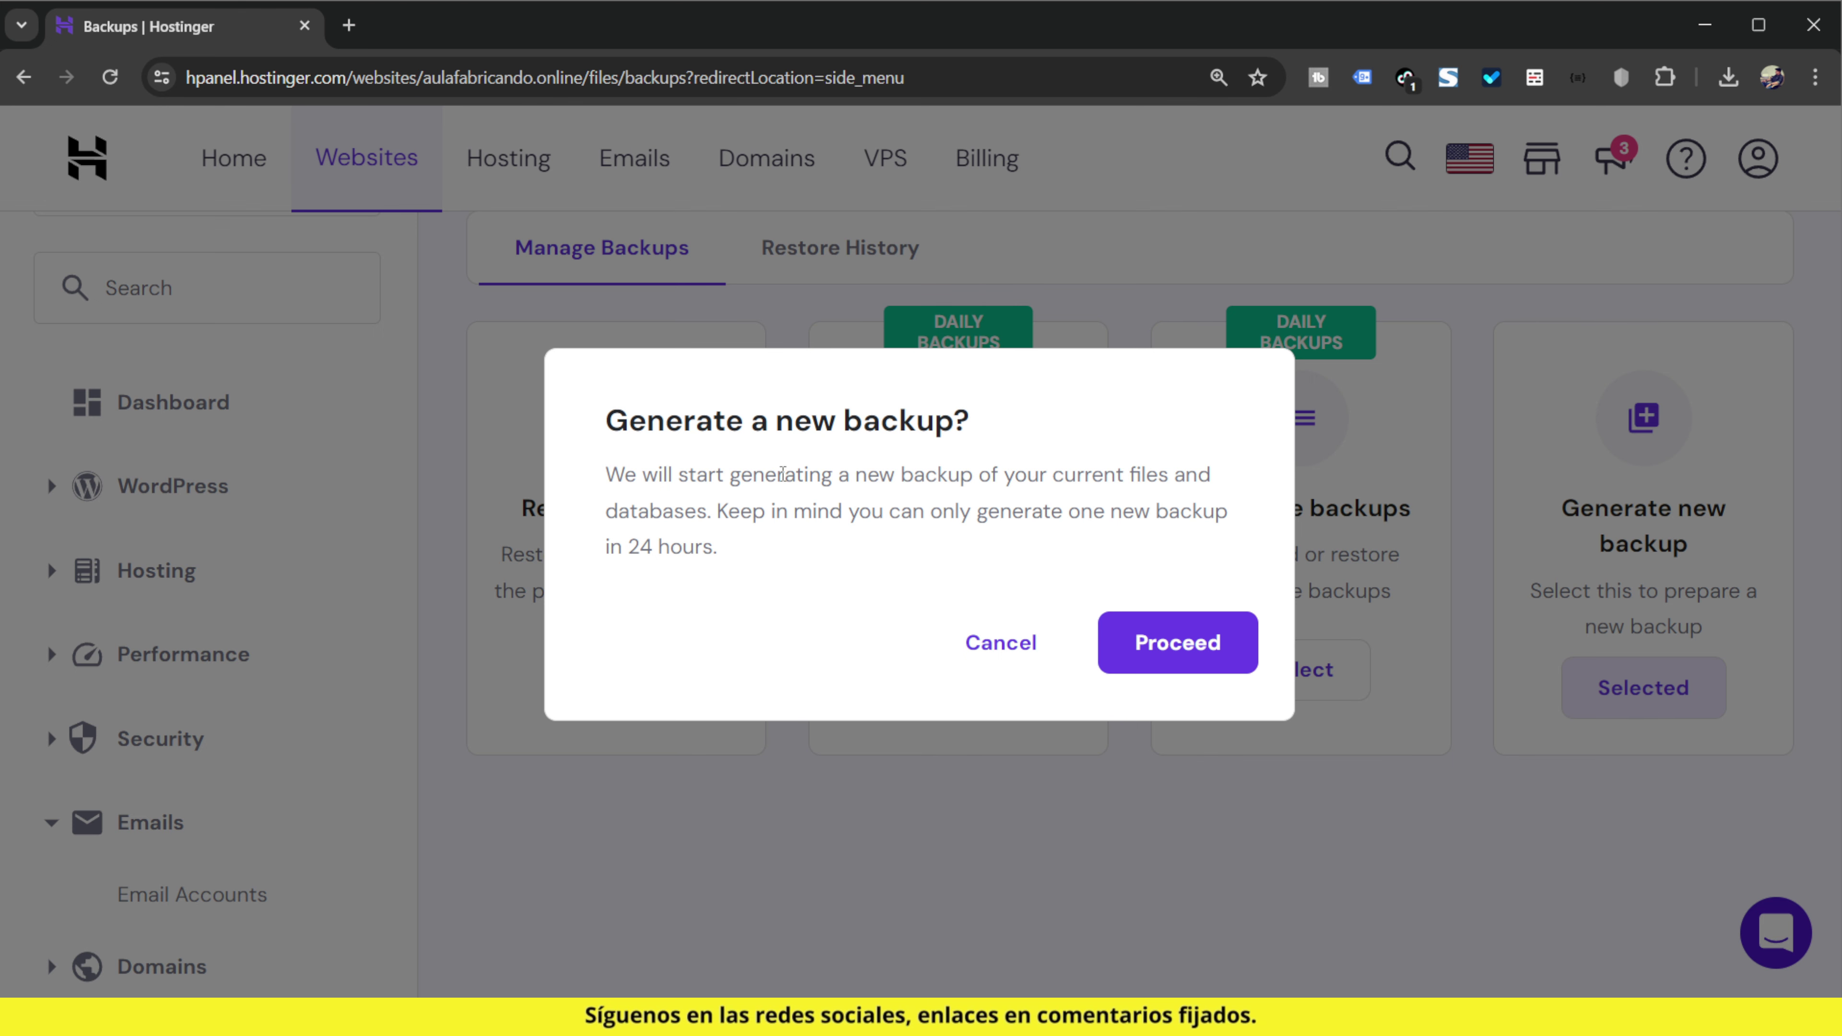
{"action": "left_click", "coordinate": [1193, 651]}
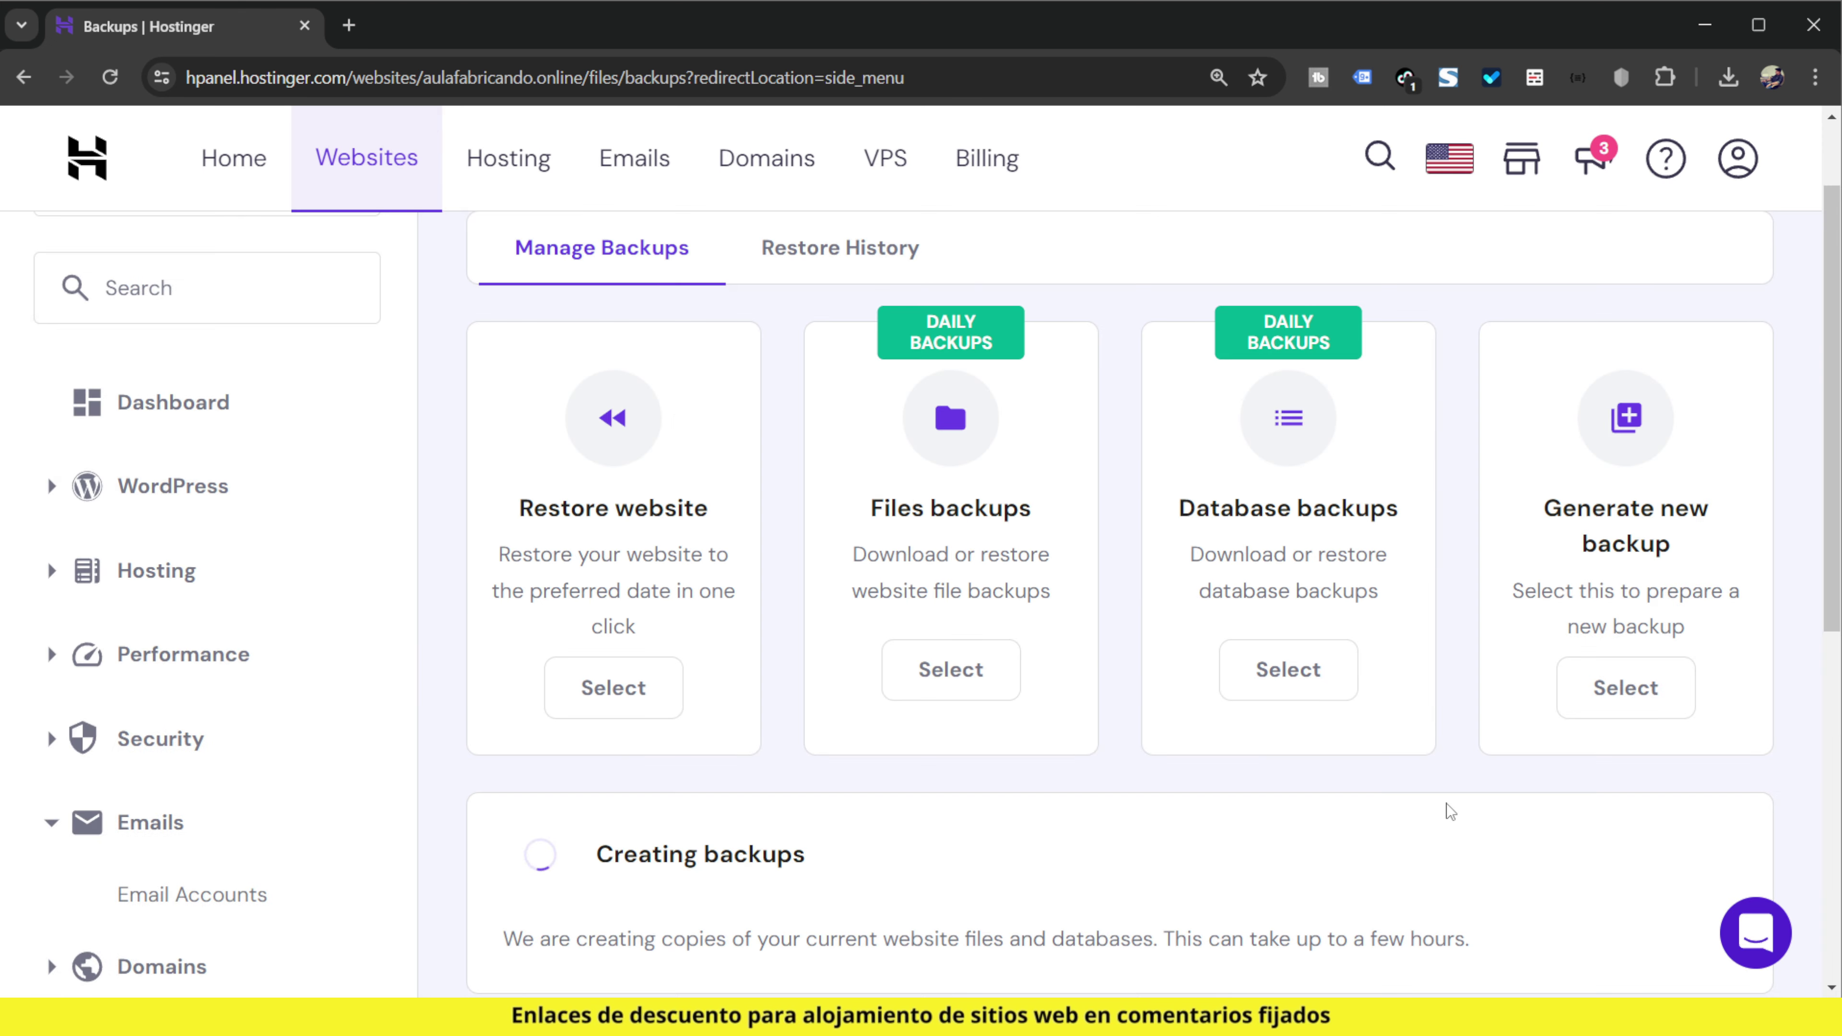
Check the backup dates offered for the full website restore without starting a restore
{"action": "scroll", "coordinate": [1438, 810], "scroll_direction": "down", "scroll_amount": 3}
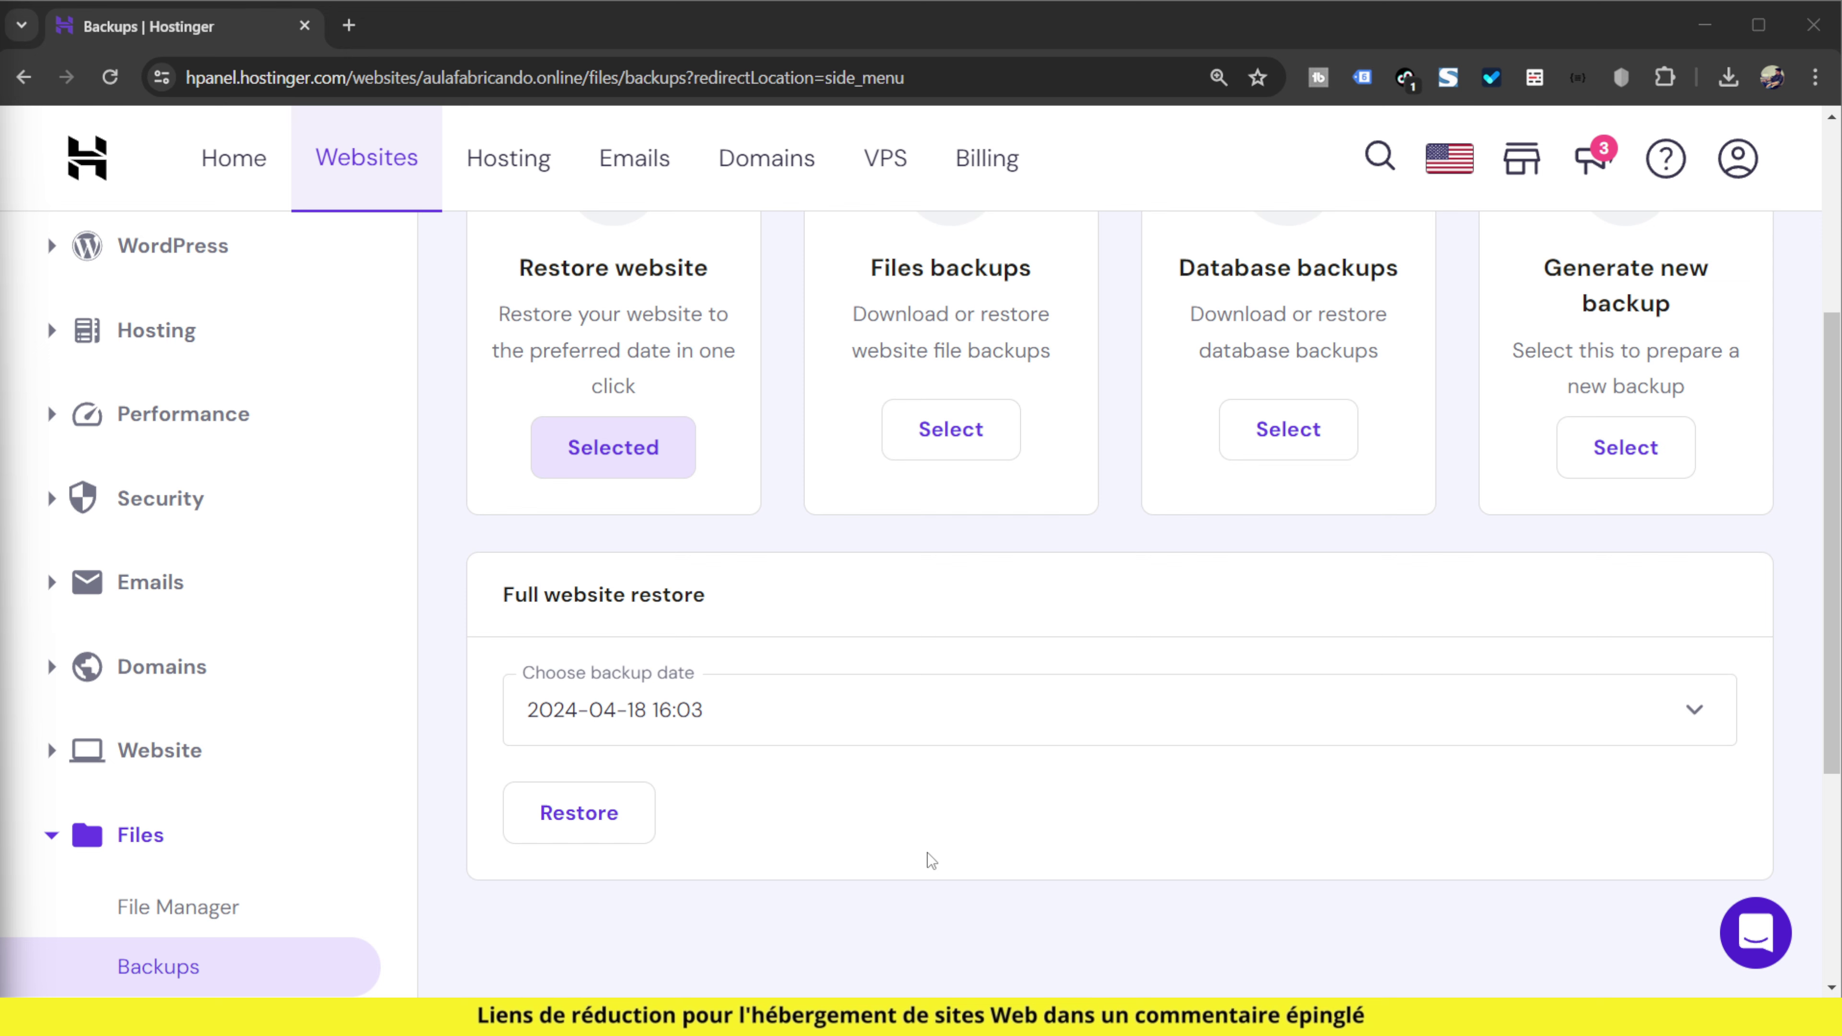
{"action": "scroll", "coordinate": [931, 860], "scroll_direction": "up", "scroll_amount": 5}
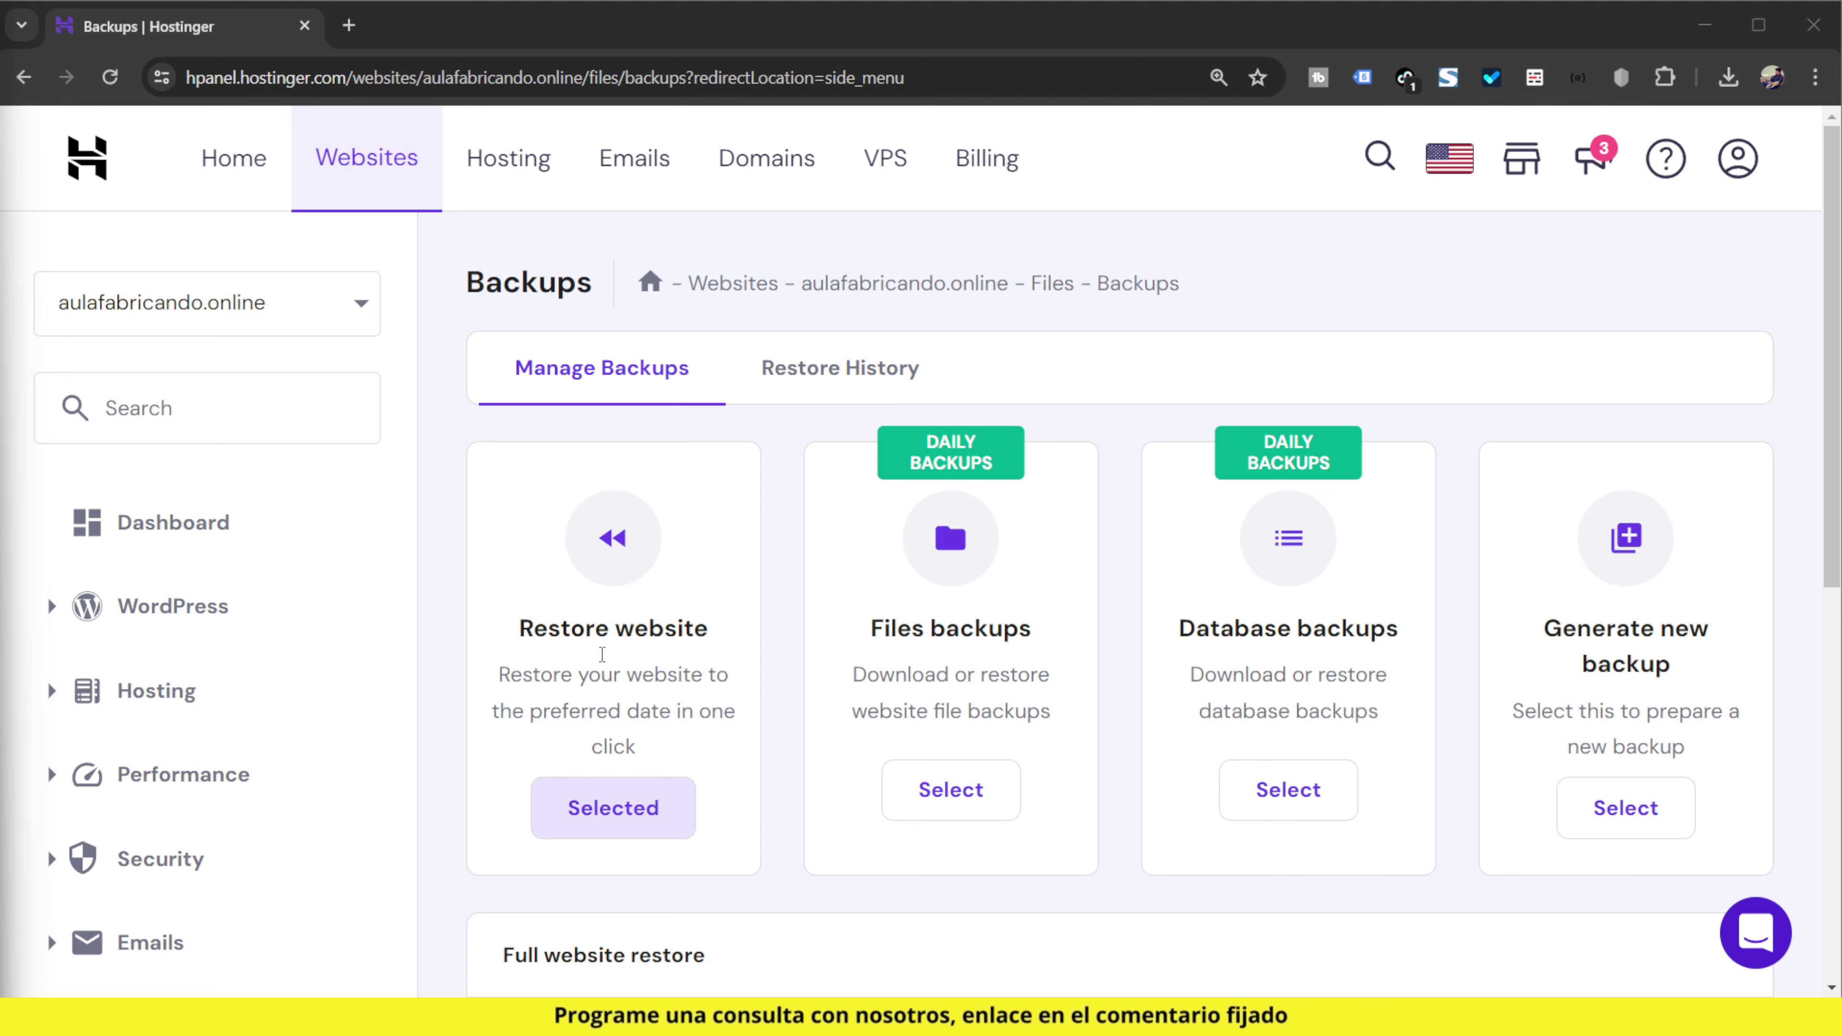
{"action": "left_click", "coordinate": [691, 727]}
{"action": "scroll", "coordinate": [694, 734], "scroll_direction": "down", "scroll_amount": 10}
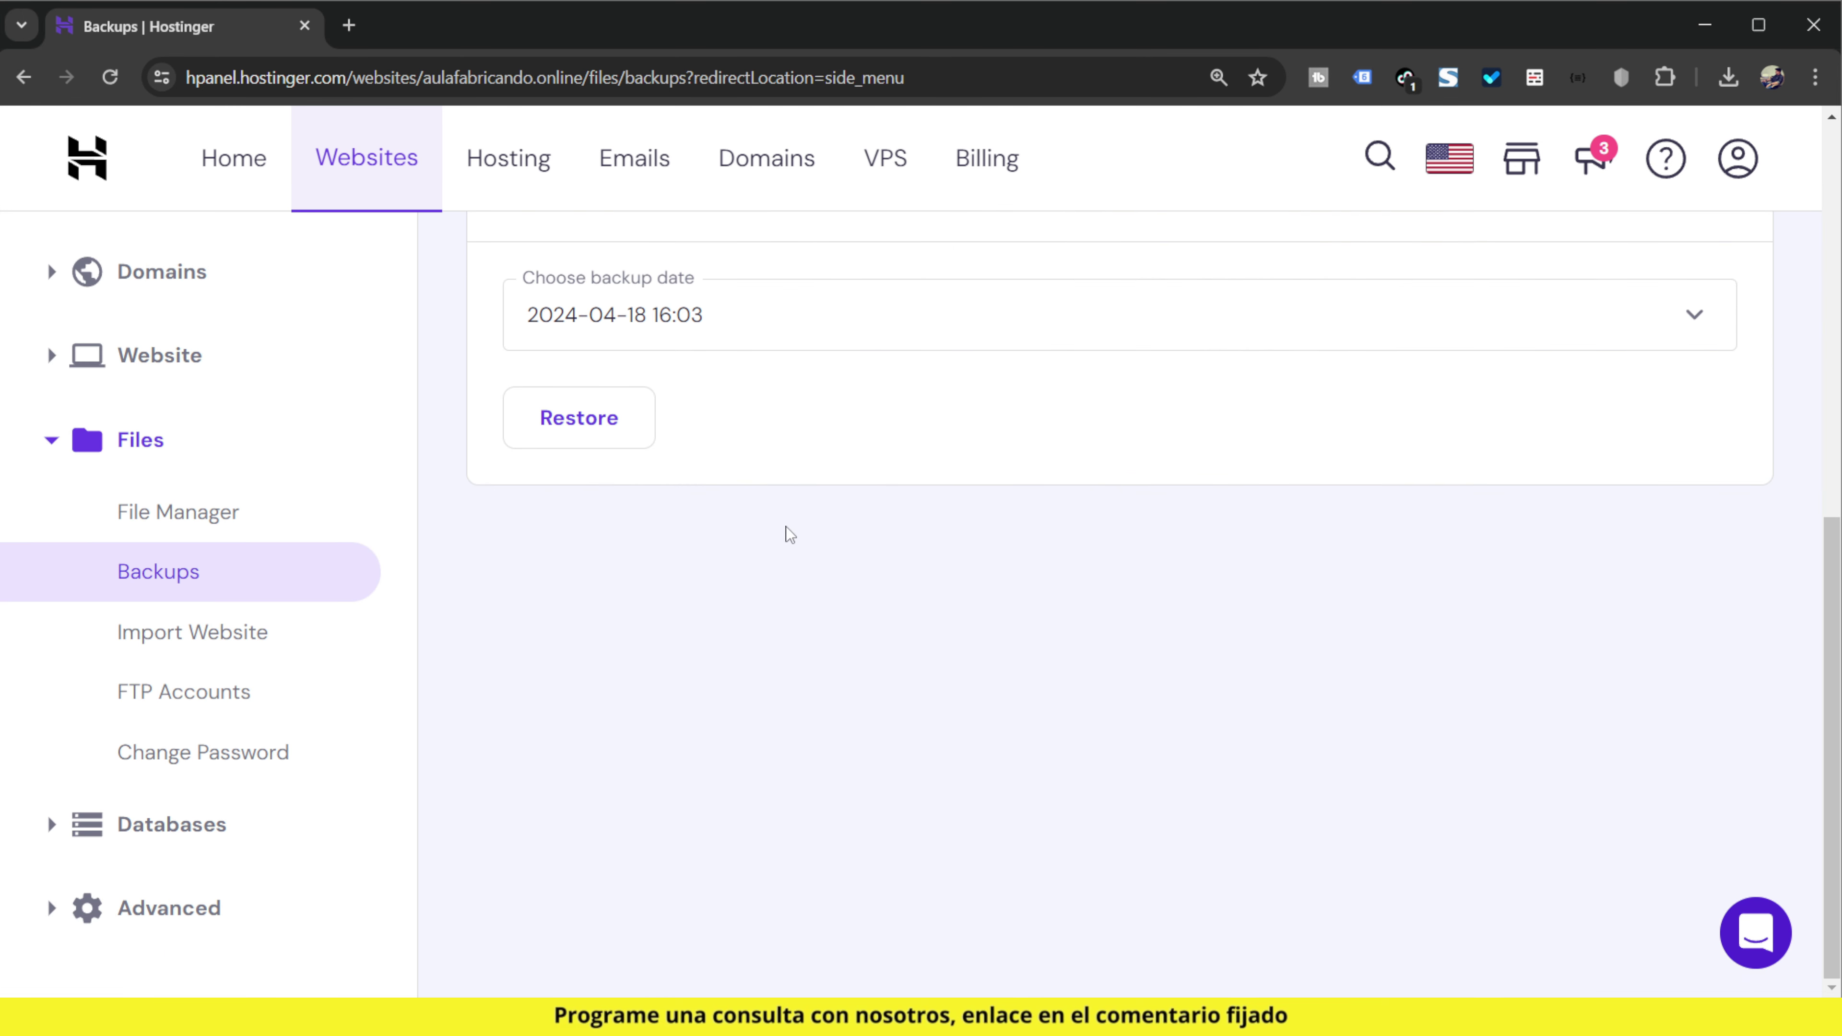
{"action": "left_click", "coordinate": [800, 327]}
{"action": "left_click", "coordinate": [793, 317]}
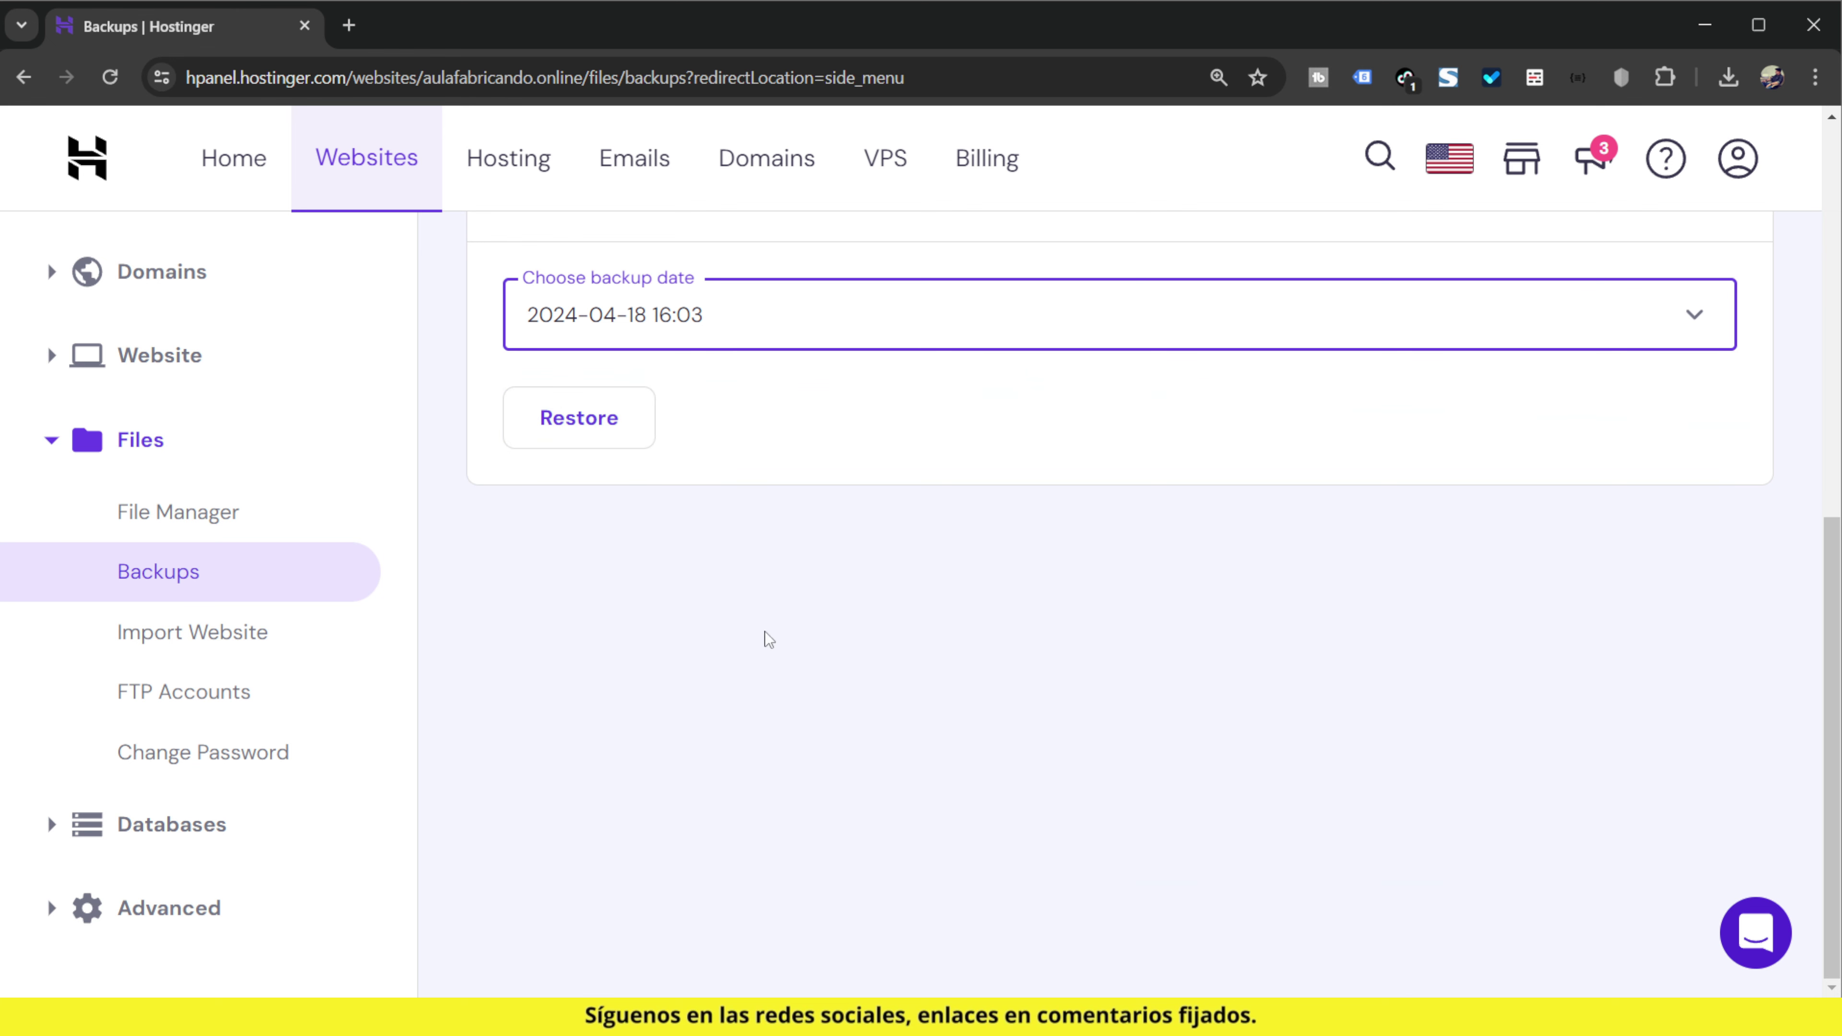
Open File Manager in a separate browser tab and access only the files of aulafabricando.online
{"action": "scroll", "coordinate": [929, 831], "scroll_direction": "up", "scroll_amount": 3}
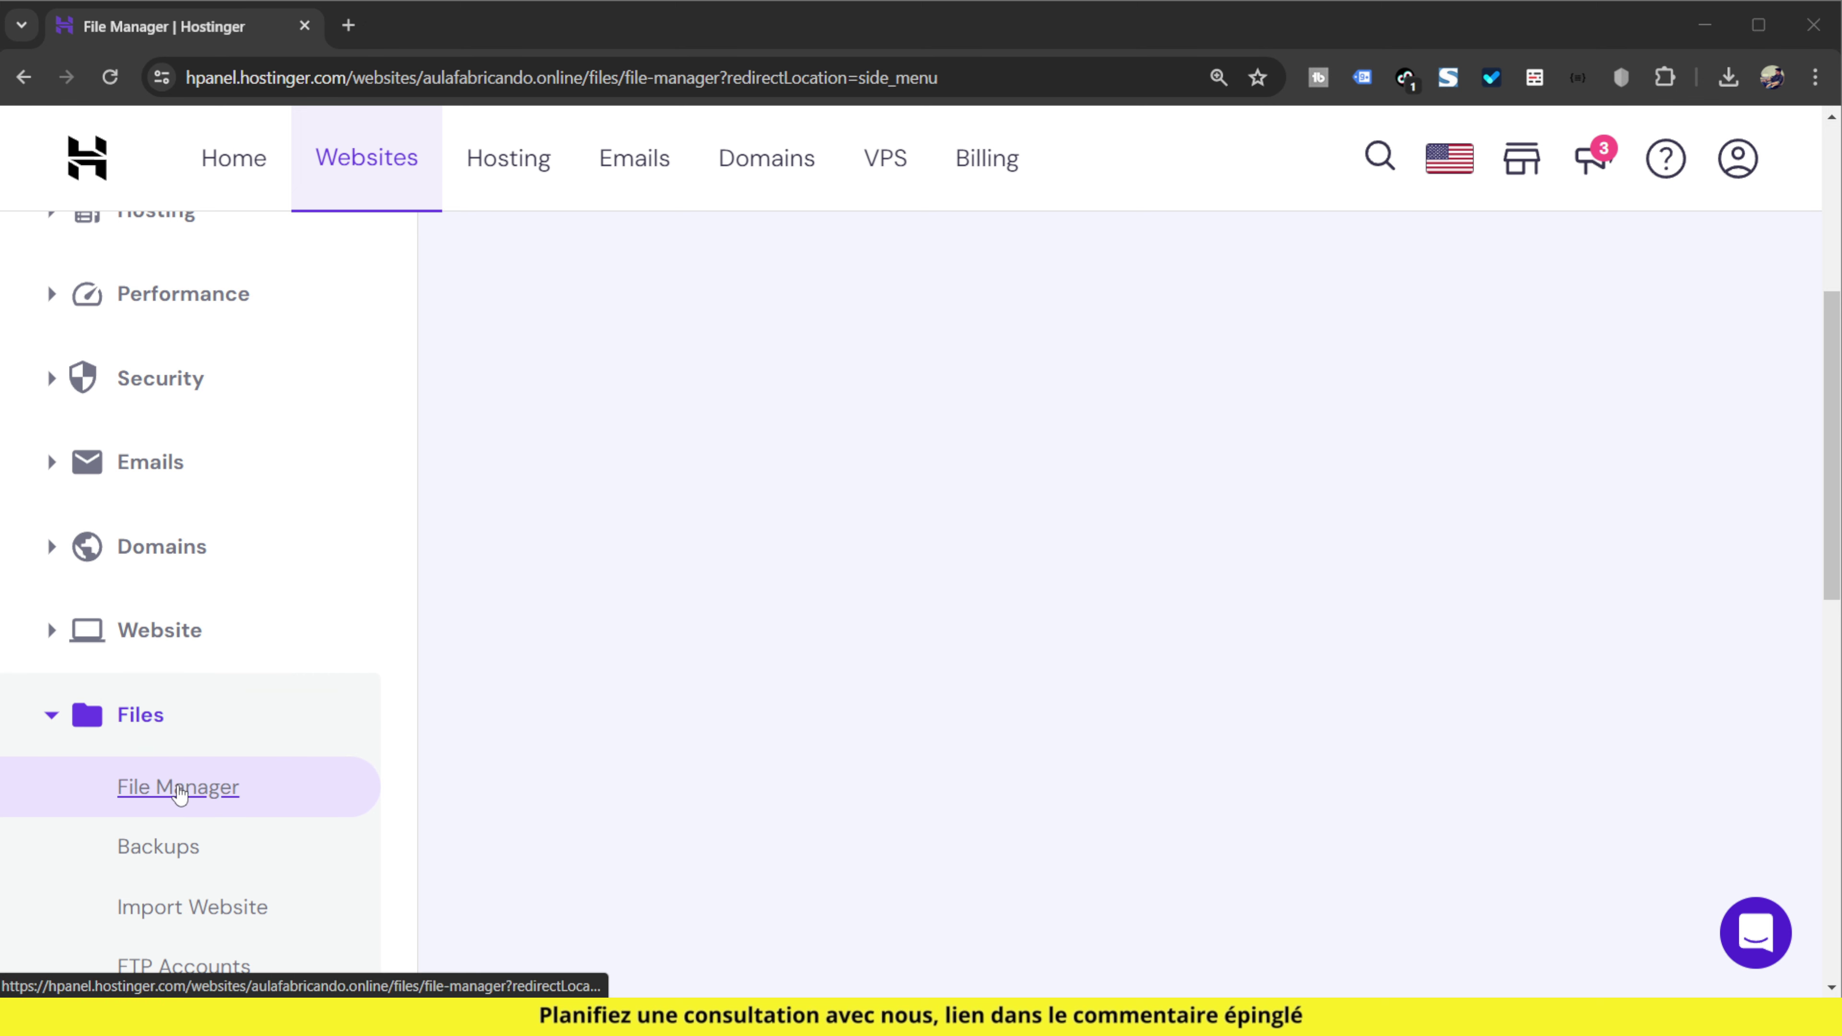
{"action": "middle_click", "coordinate": [174, 786]}
{"action": "left_click", "coordinate": [485, 23]}
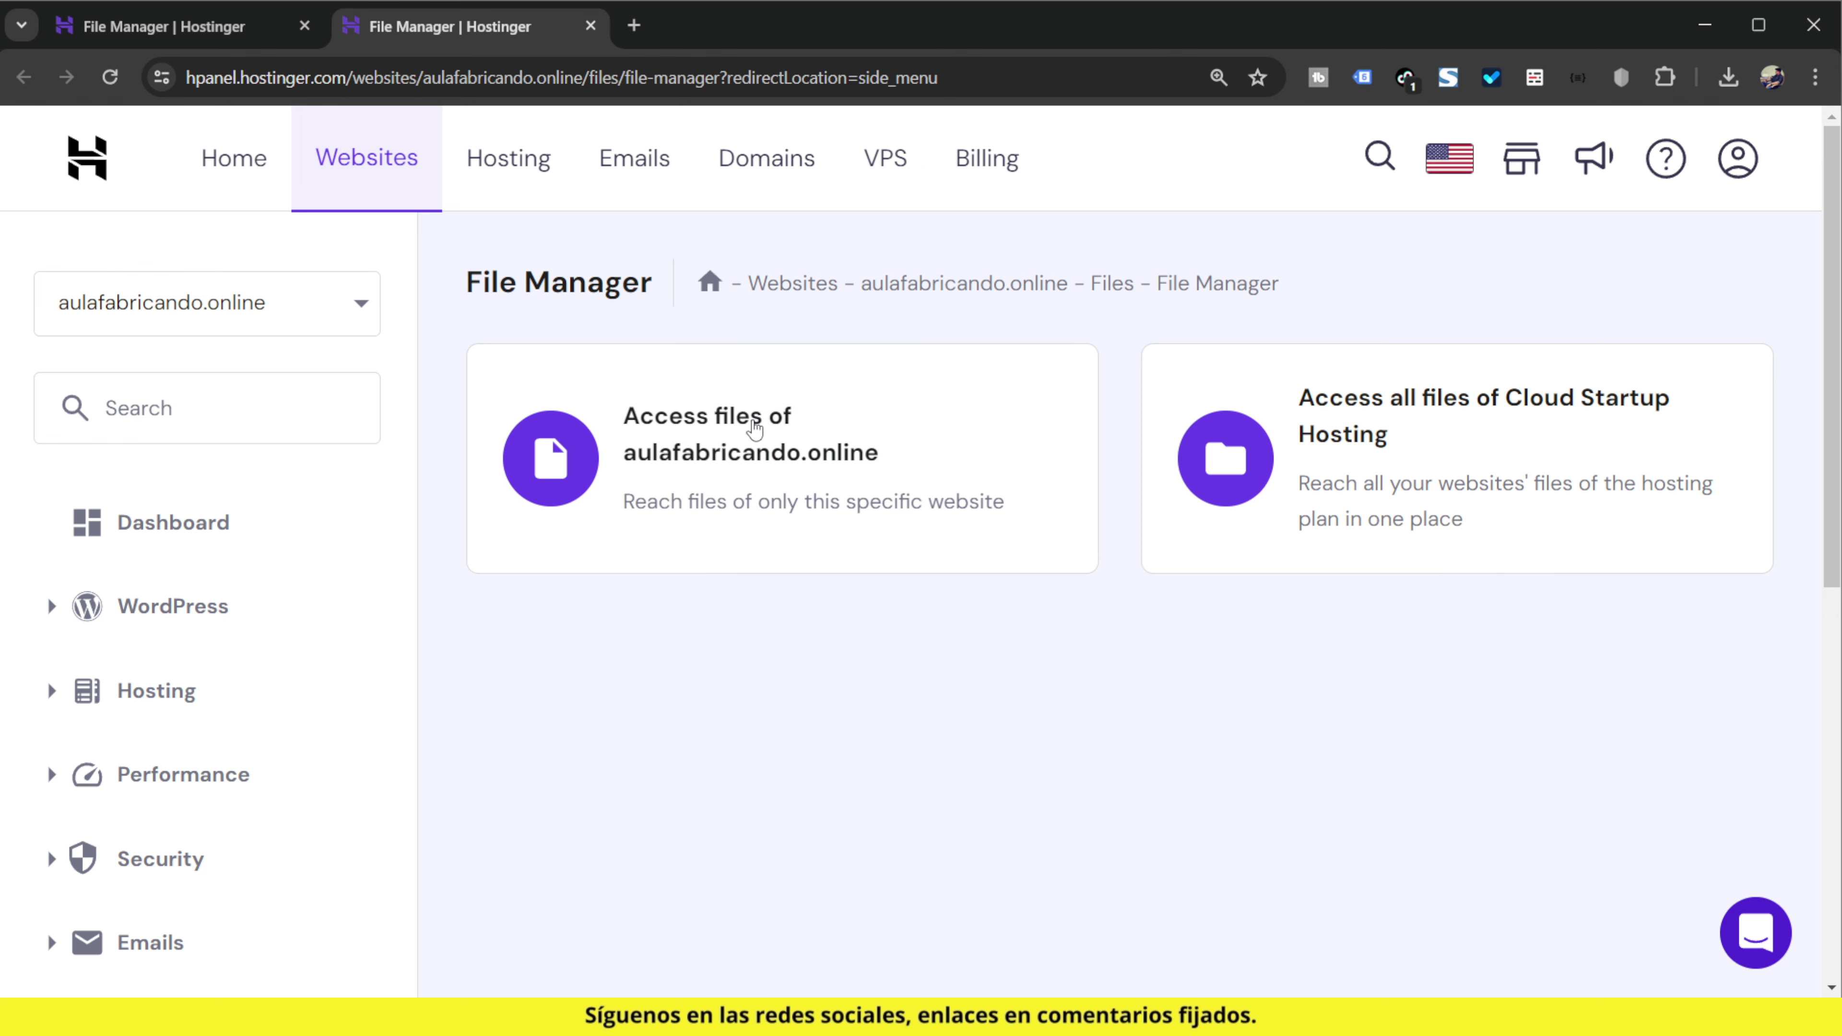
{"action": "left_click", "coordinate": [752, 428]}
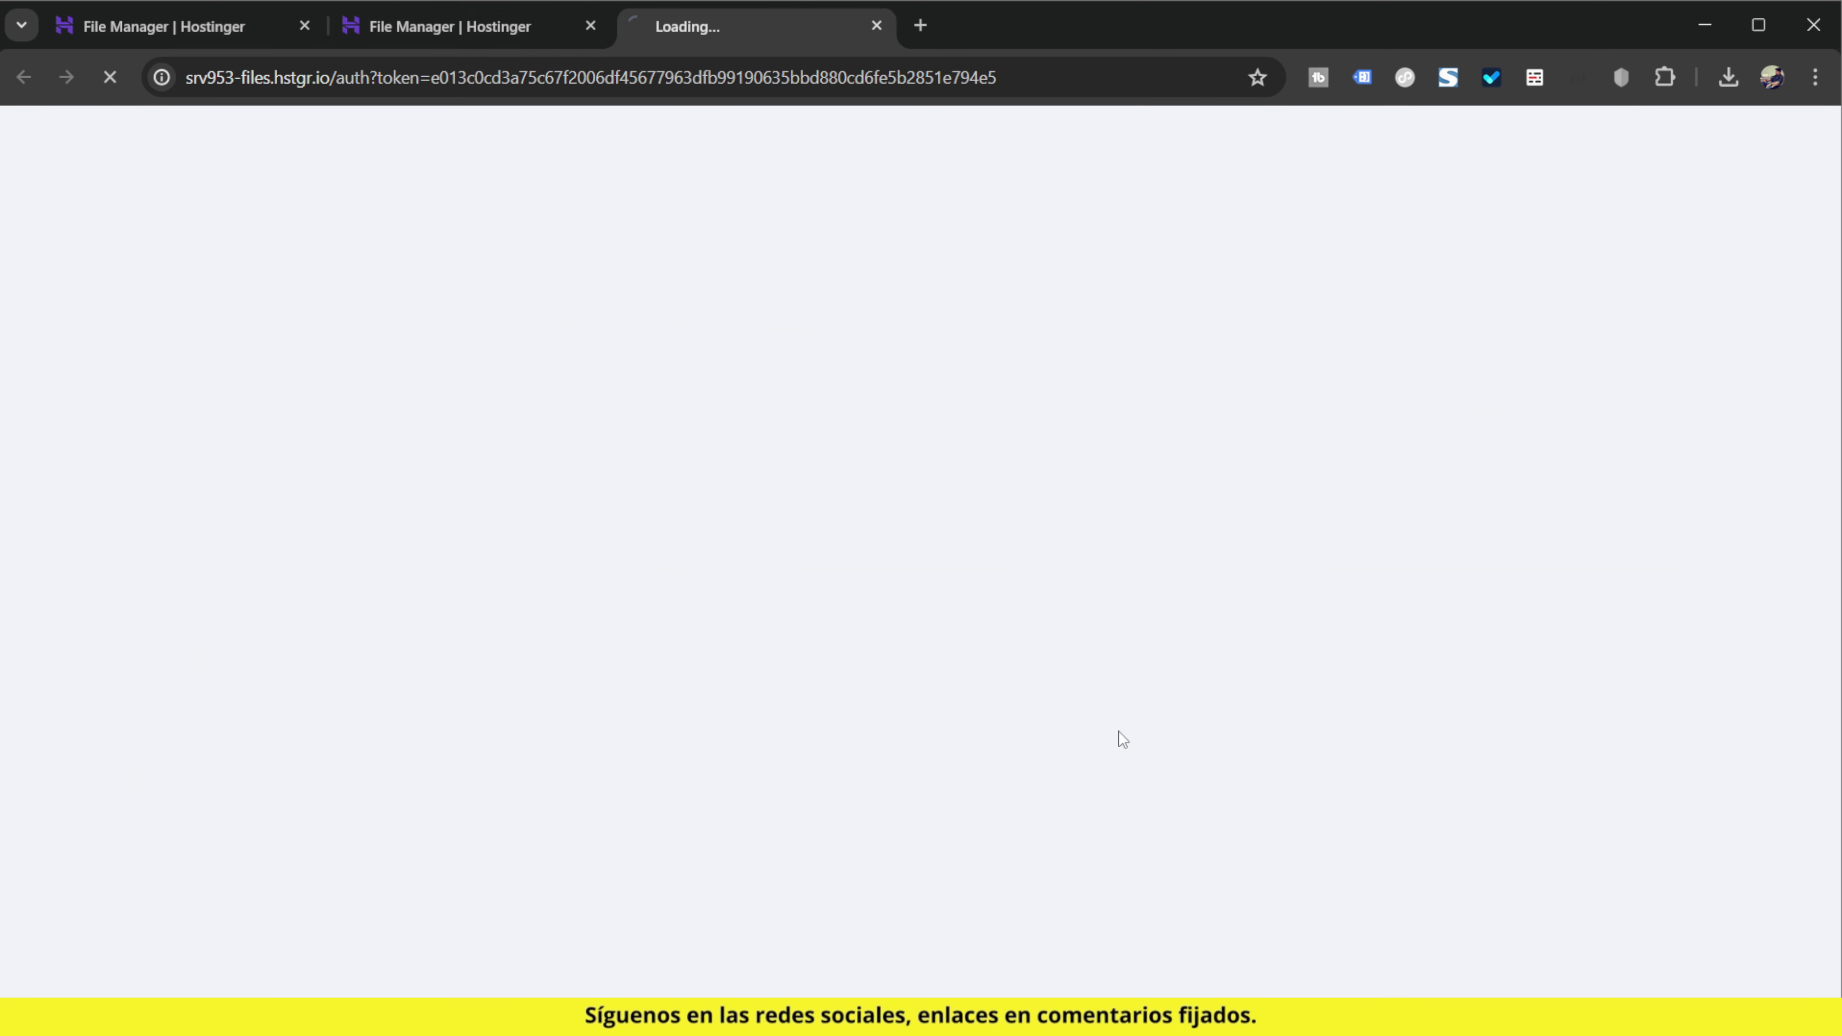
Open default-constants.php from the wp-includes folder inside public_html
{"action": "double_click", "coordinate": [470, 328]}
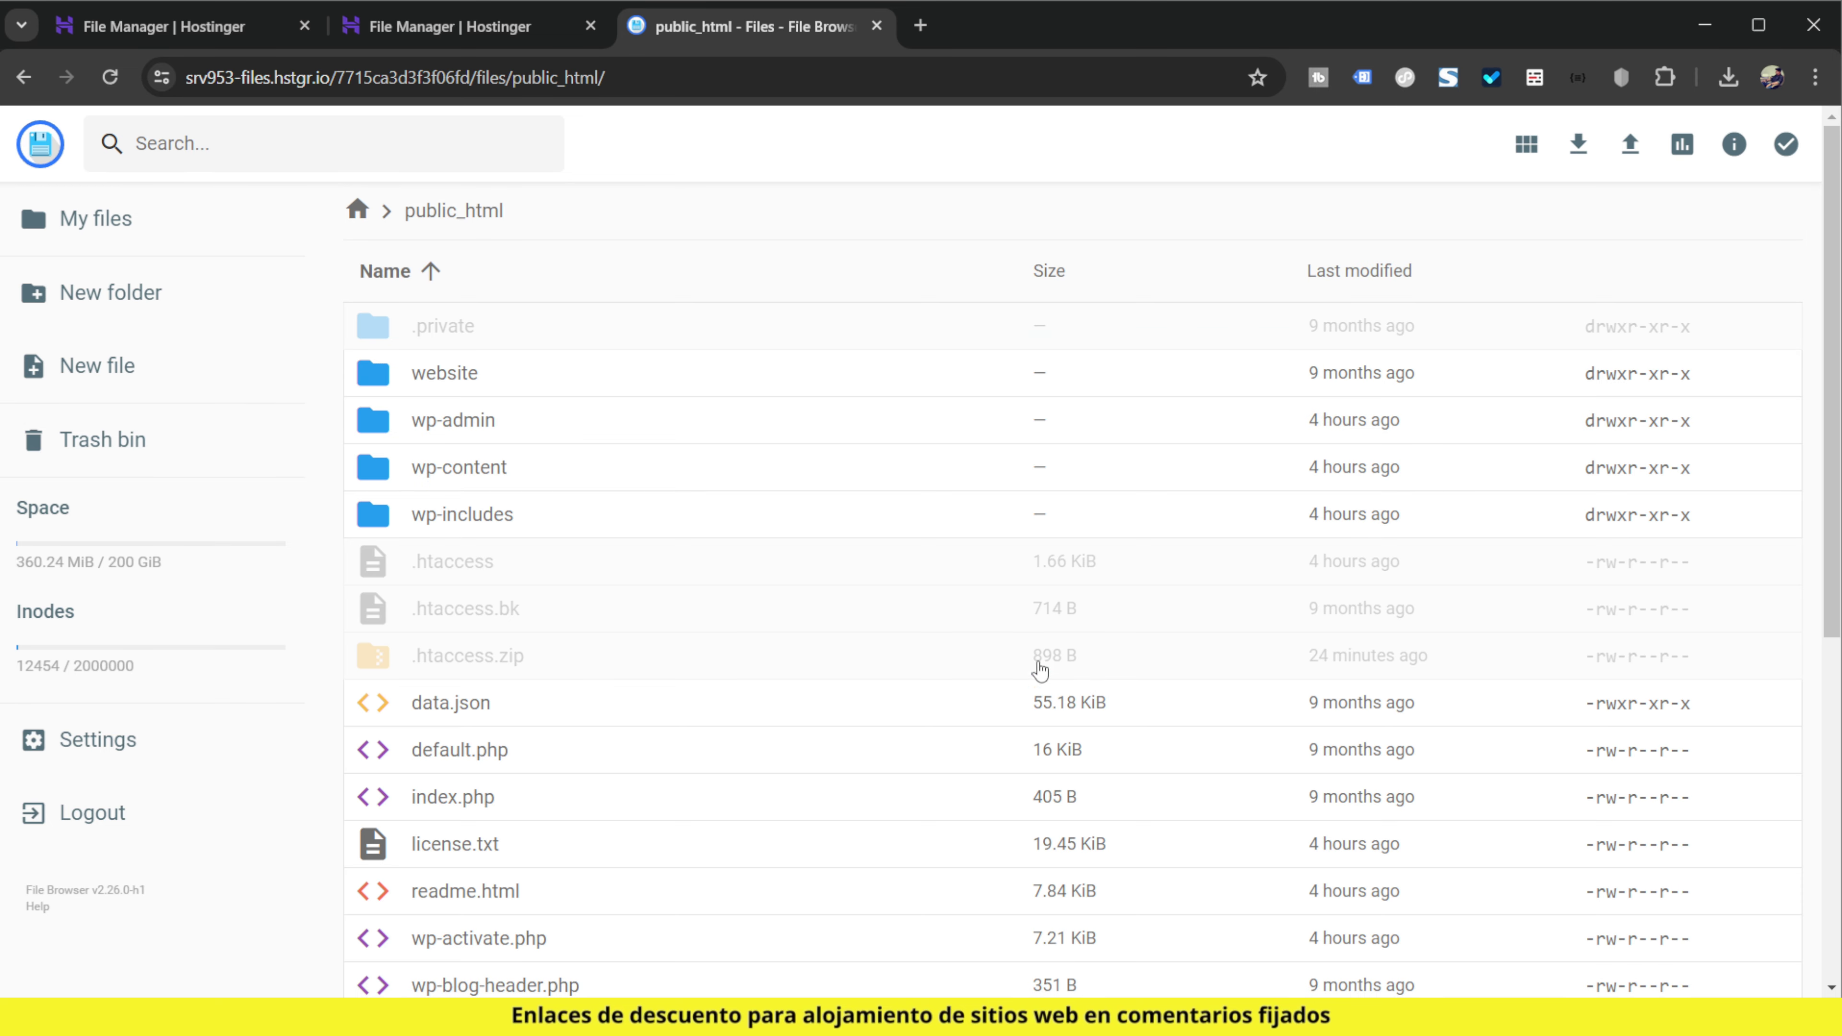
{"action": "double_click", "coordinate": [508, 513]}
{"action": "scroll", "coordinate": [653, 630], "scroll_direction": "down", "scroll_amount": 20}
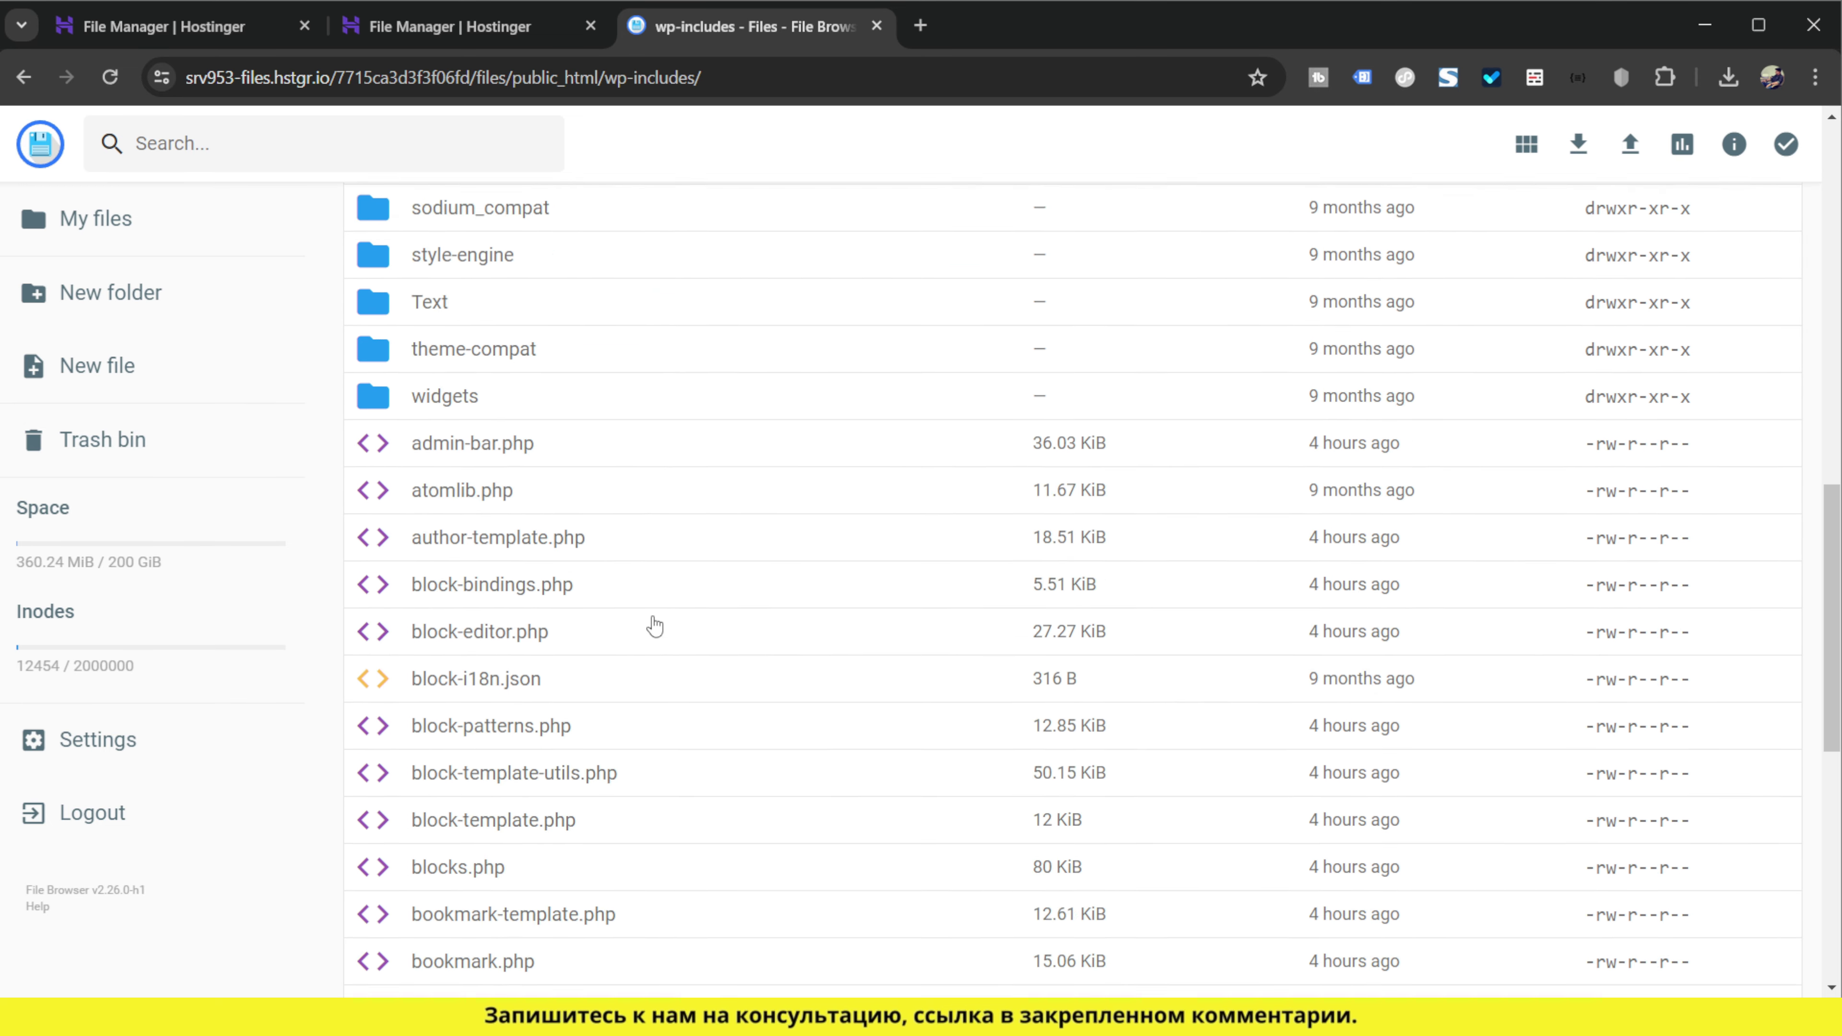
{"action": "scroll", "coordinate": [652, 630], "scroll_direction": "down", "scroll_amount": 20}
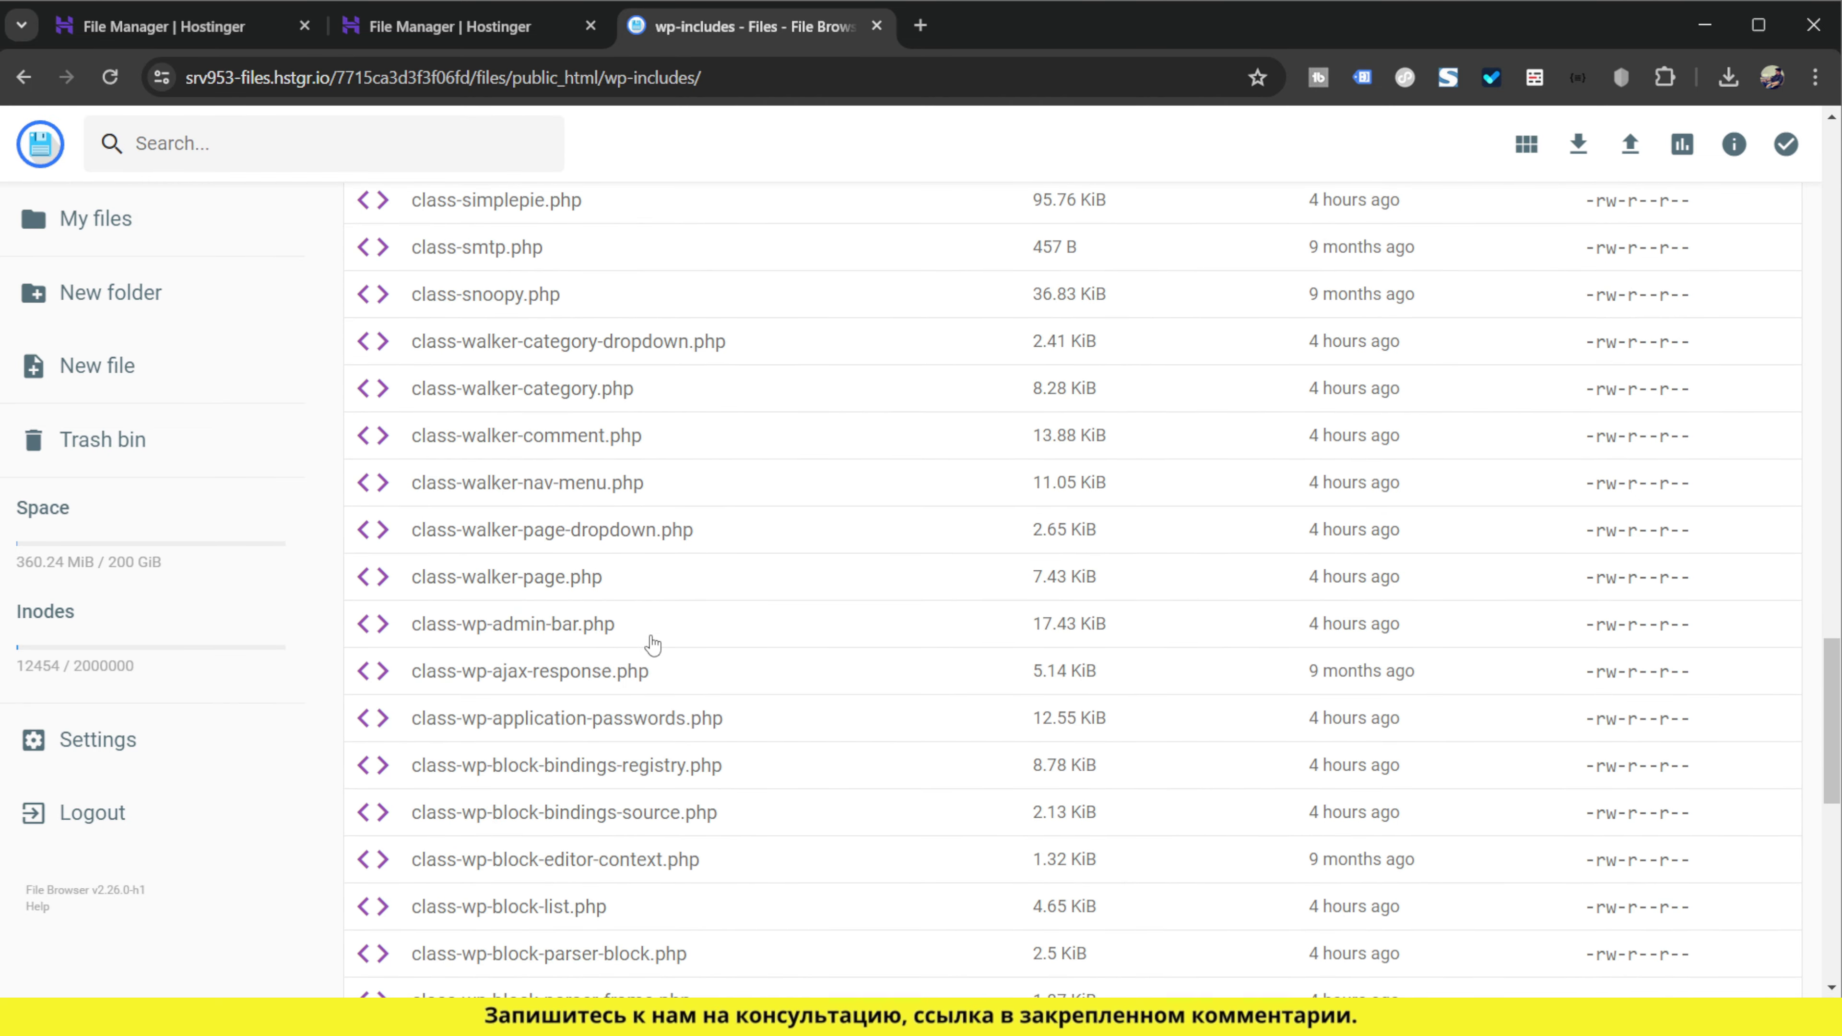
{"action": "scroll", "coordinate": [655, 671], "scroll_direction": "down", "scroll_amount": 20}
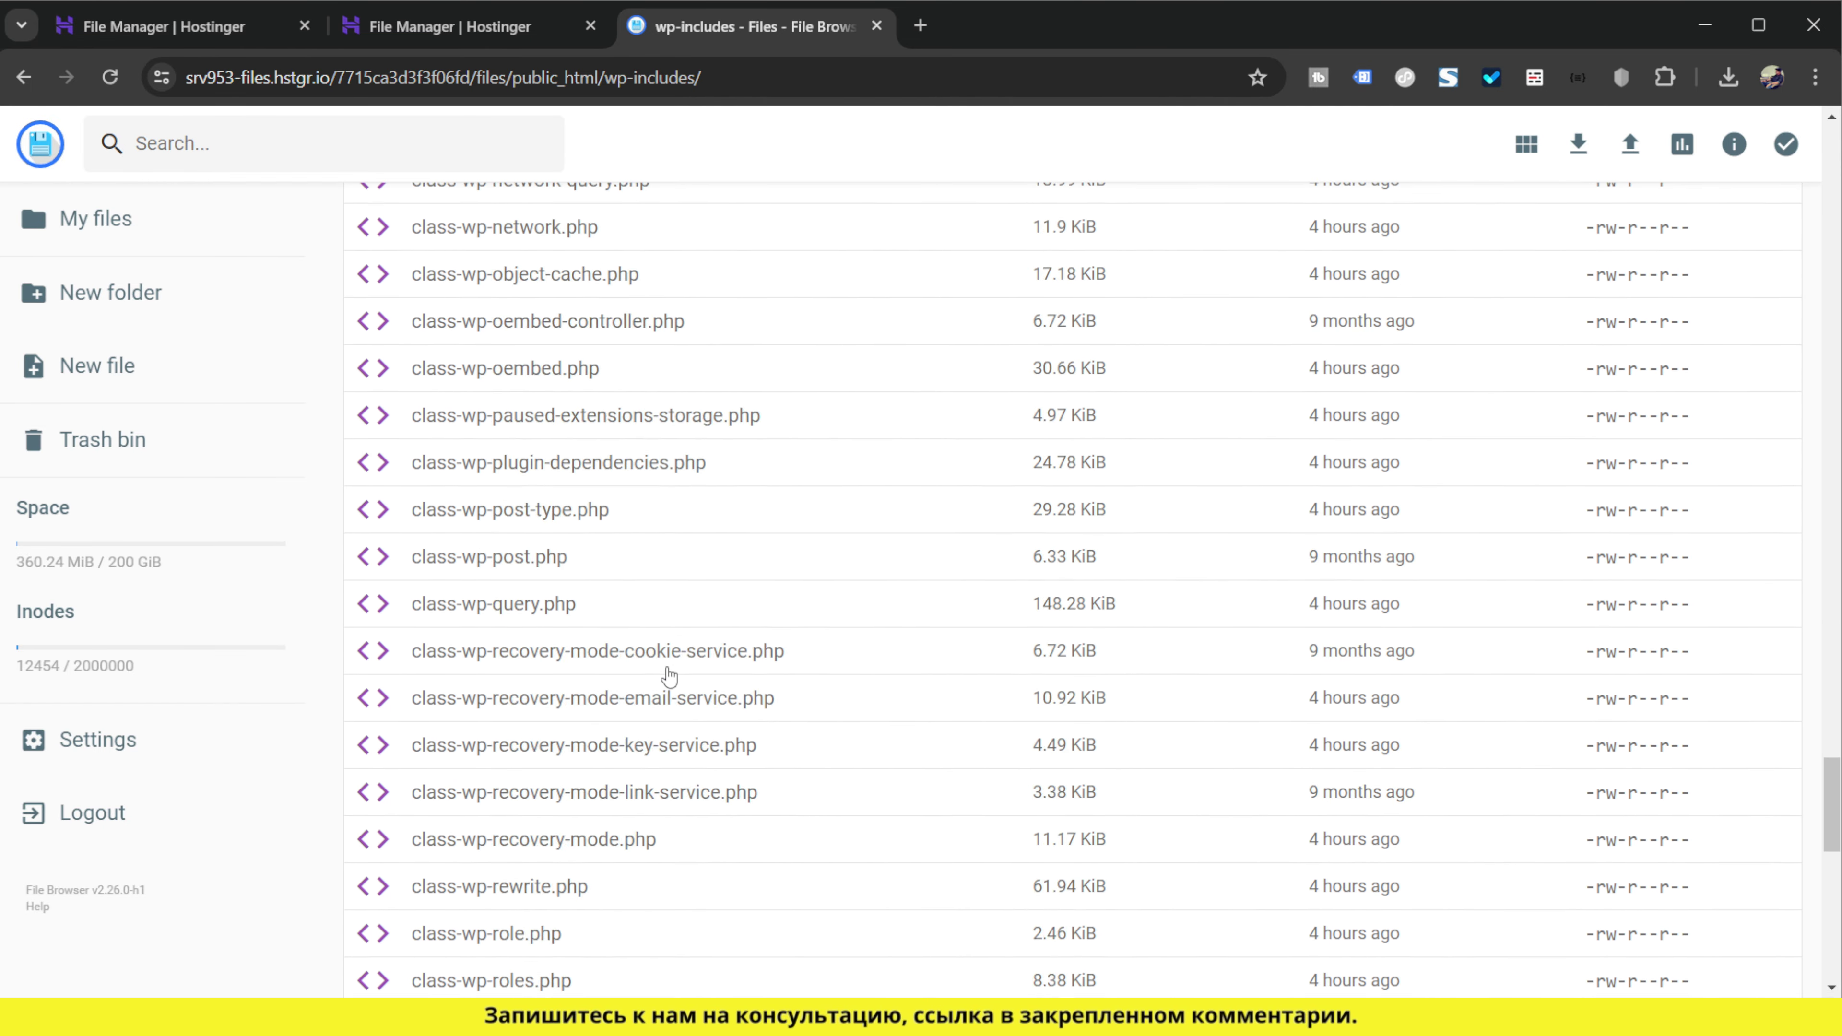
{"action": "scroll", "coordinate": [677, 676], "scroll_direction": "down", "scroll_amount": 10}
{"action": "scroll", "coordinate": [677, 676], "scroll_direction": "up", "scroll_amount": 5}
{"action": "double_click", "coordinate": [486, 450]}
Set WP_MEMORY_LIMIT in the is_multisite branch on line 50 of default-constants.php to 1024M
{"action": "key", "text": "ctrl+plus"}
{"action": "key", "text": "ctrl+plus"}
{"action": "key", "text": "ctrl+plus"}
{"action": "key", "text": "ctrl+plus"}
{"action": "scroll", "coordinate": [674, 631], "scroll_direction": "down", "scroll_amount": 8}
{"action": "left_click", "coordinate": [690, 621]}
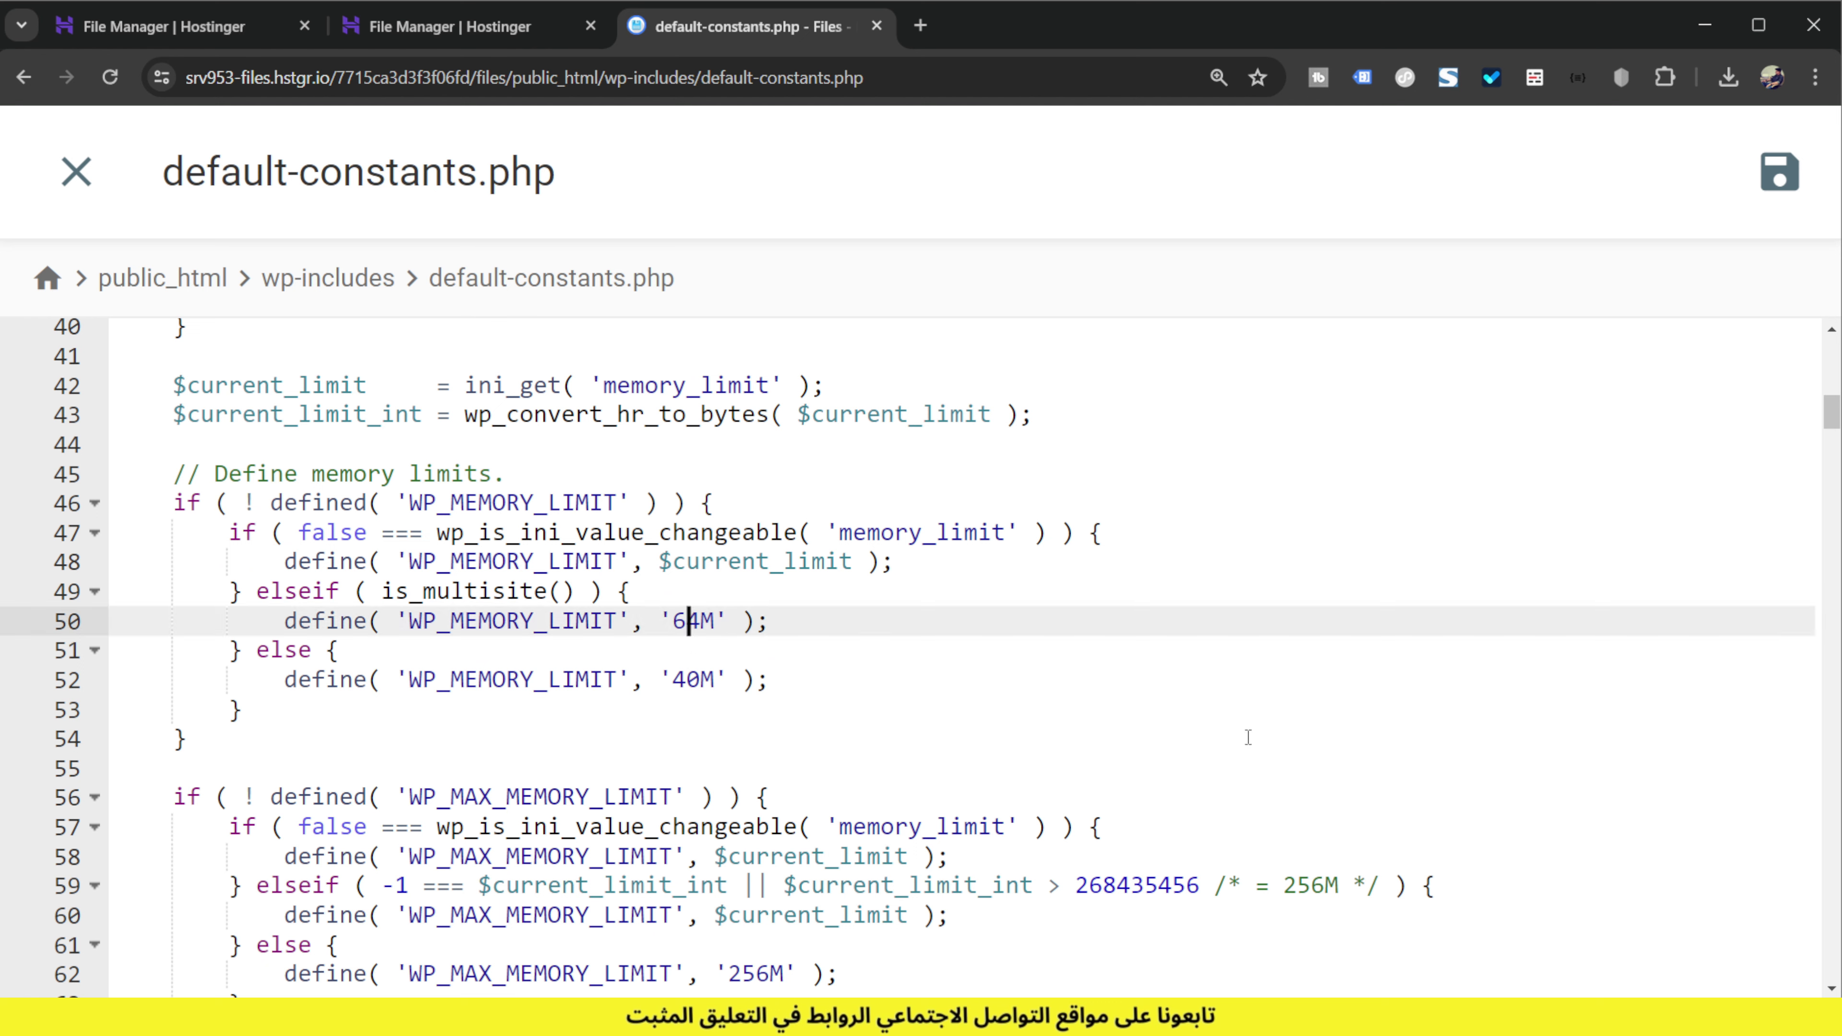
{"action": "key", "text": "BackSpace"}
{"action": "key", "text": "Delete"}
{"action": "type", "text": "1024"}
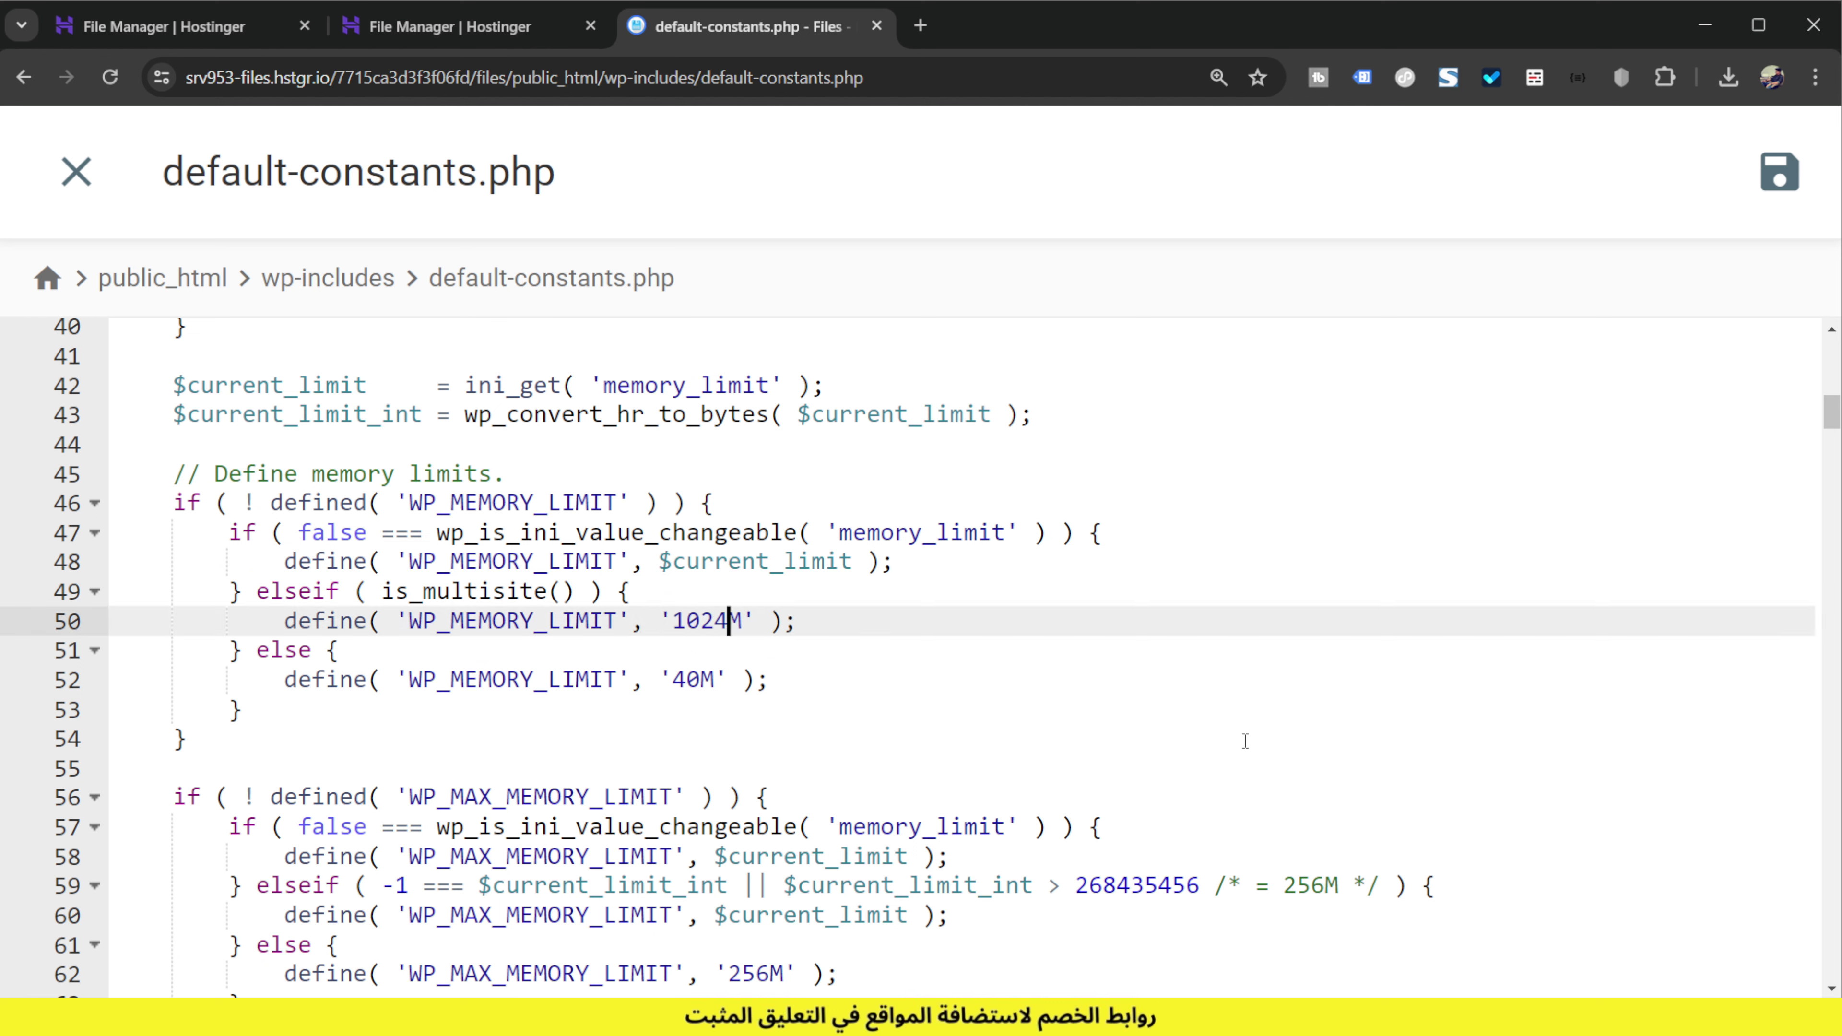